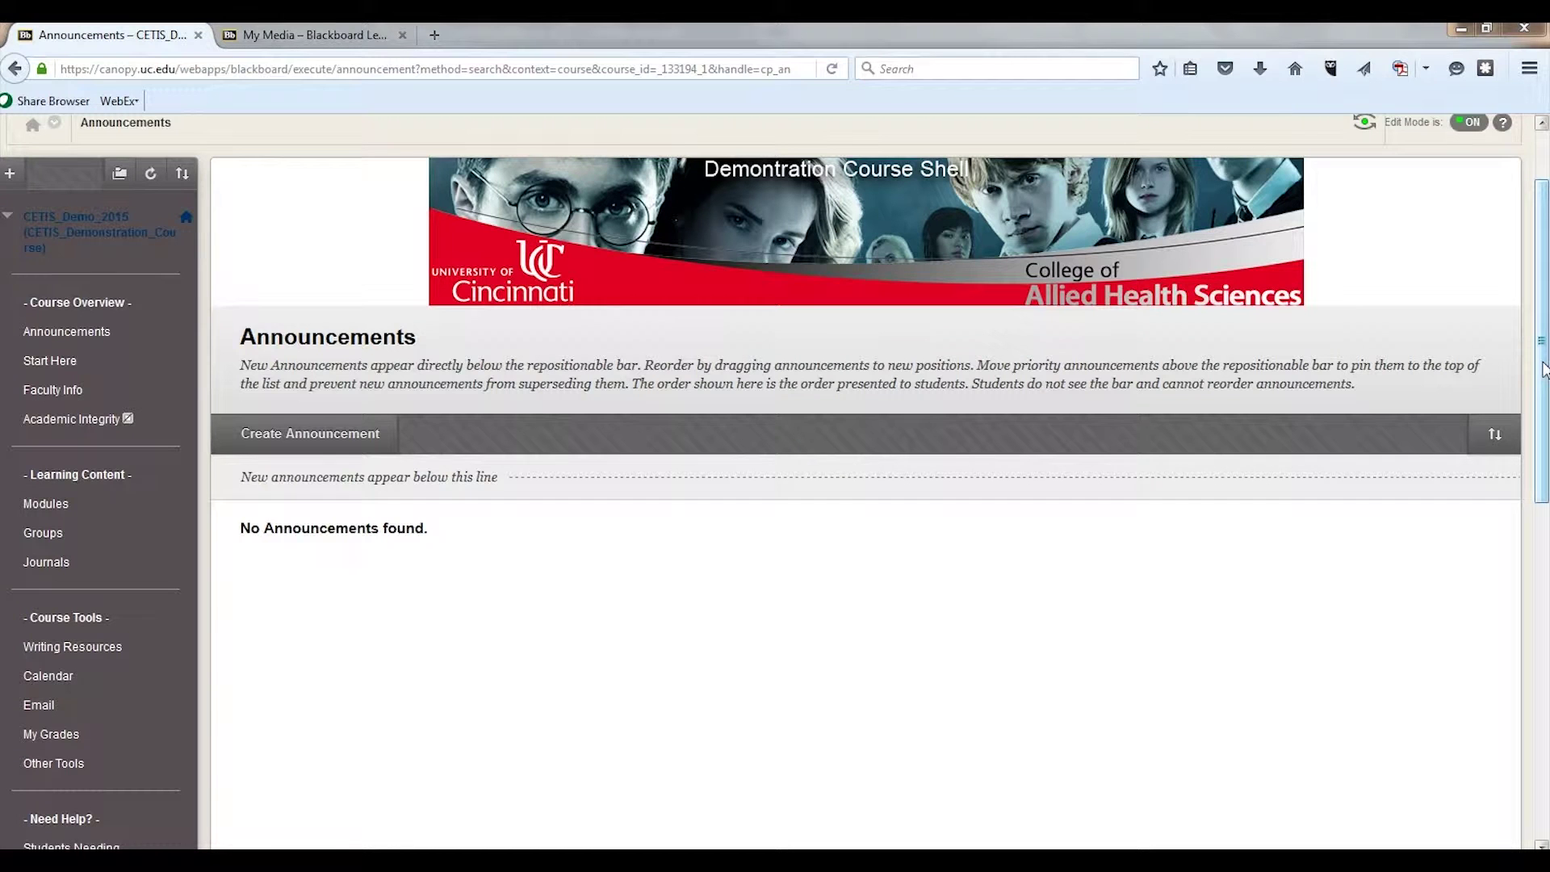
Step: Open the Journals page of the CETIS_Demo_2015 course
left_click(1543, 365)
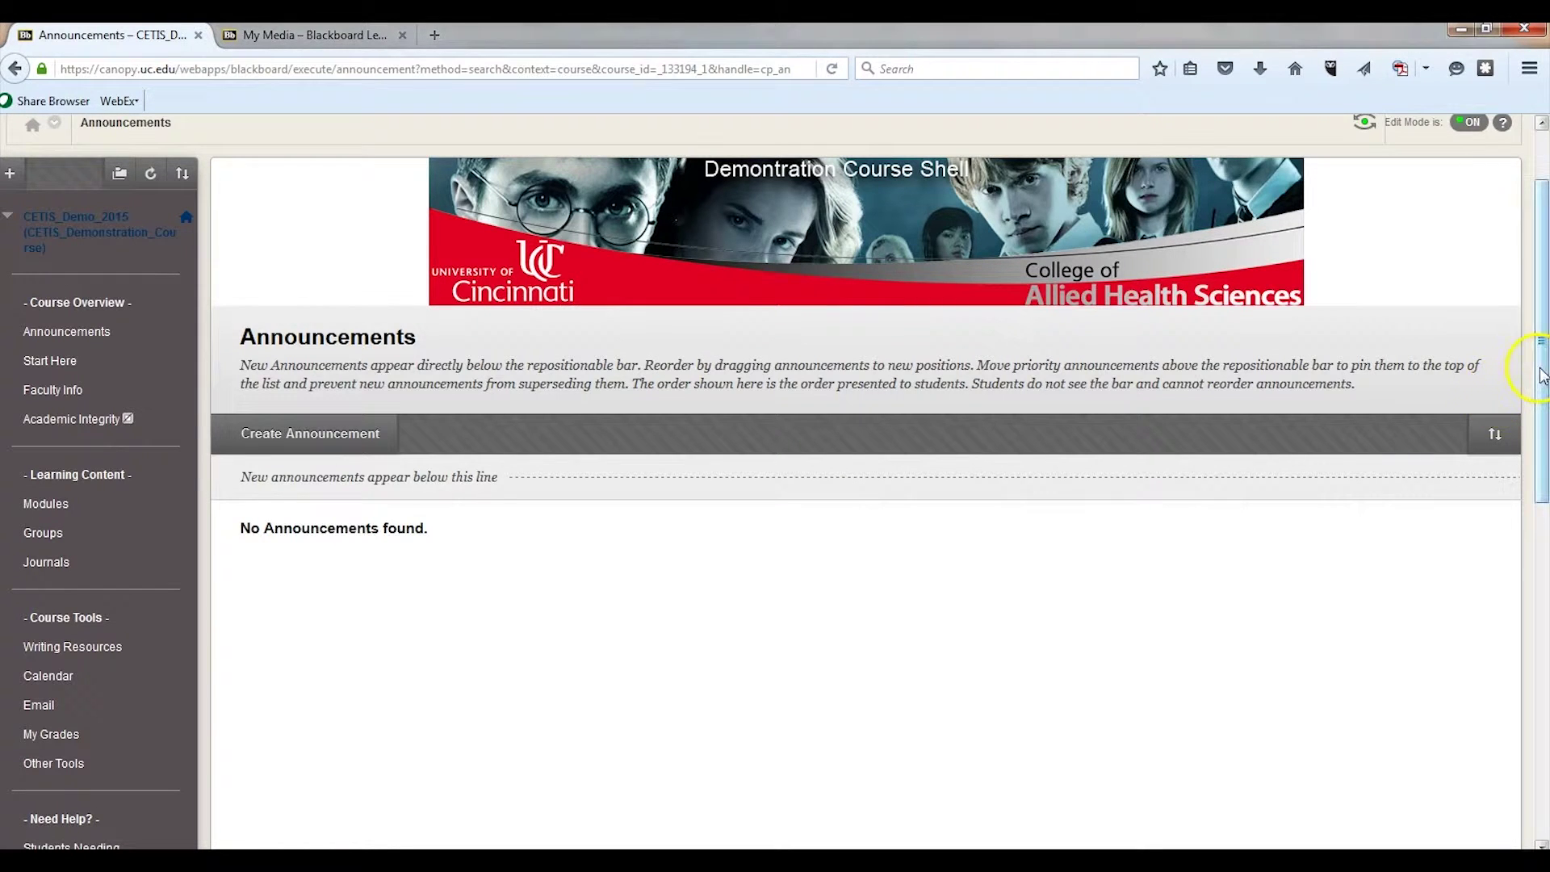
left_click_drag(1544, 373, 1542, 437)
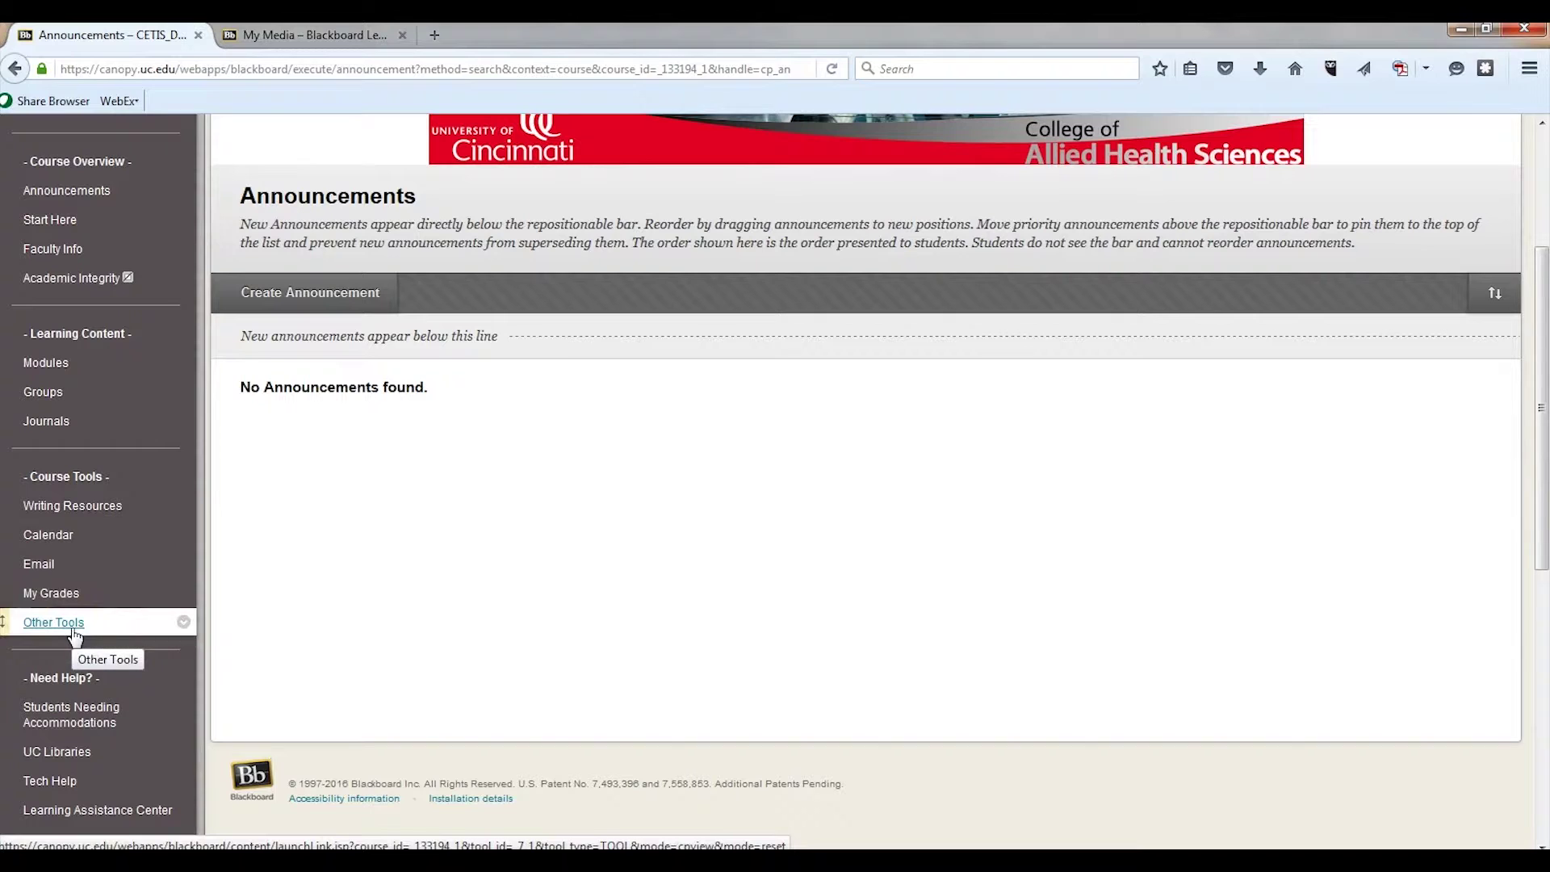
left_click(60, 434)
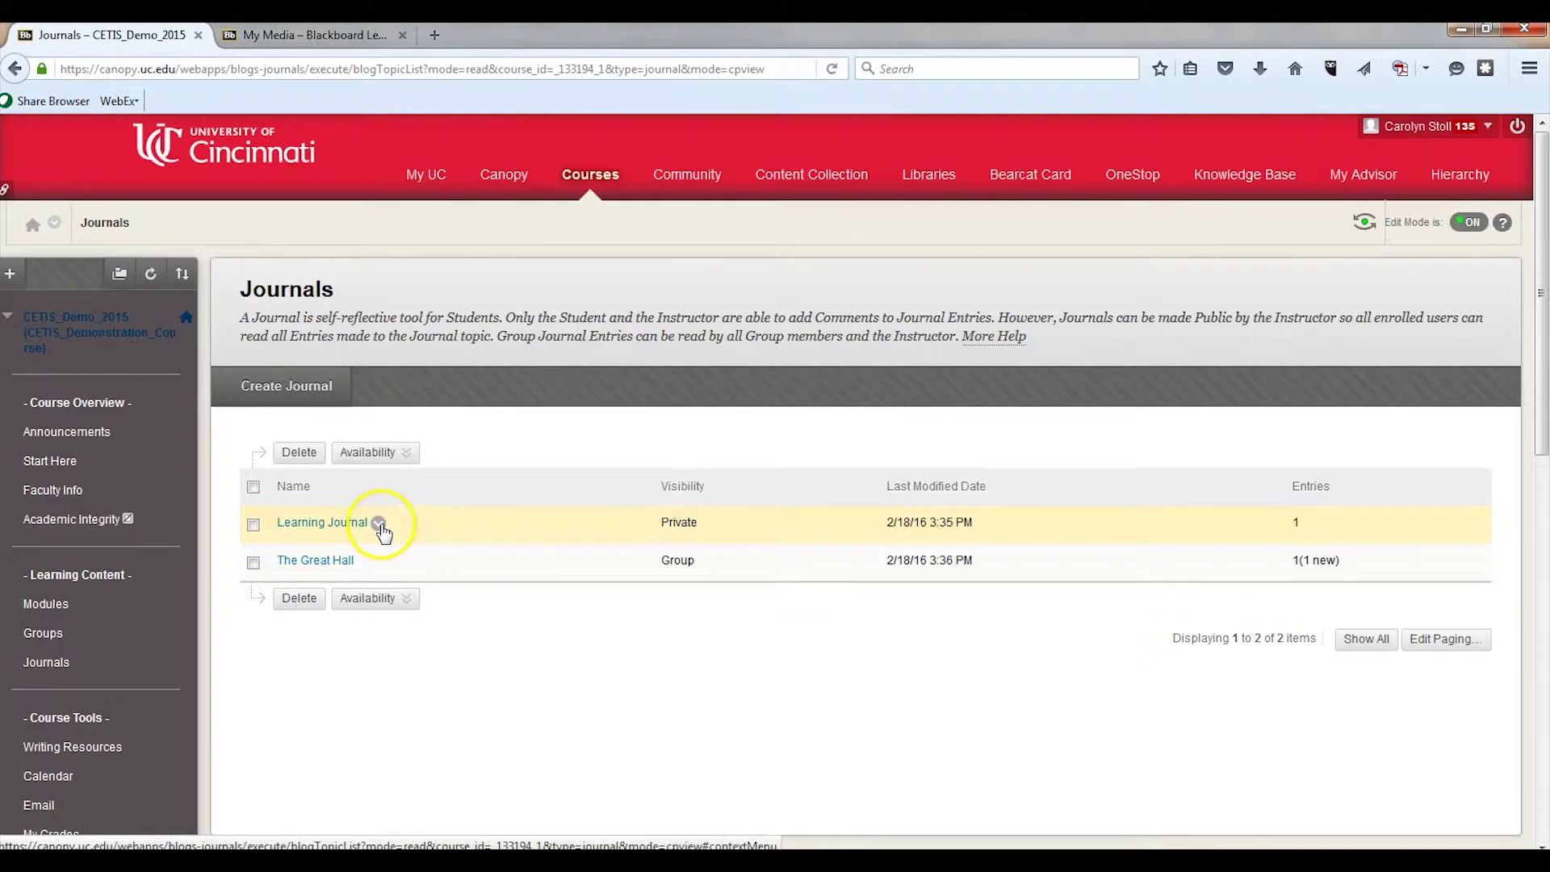
Step: Check the actions available for the Learning Journal, open the journal and display the preview student's entries
left_click(378, 525)
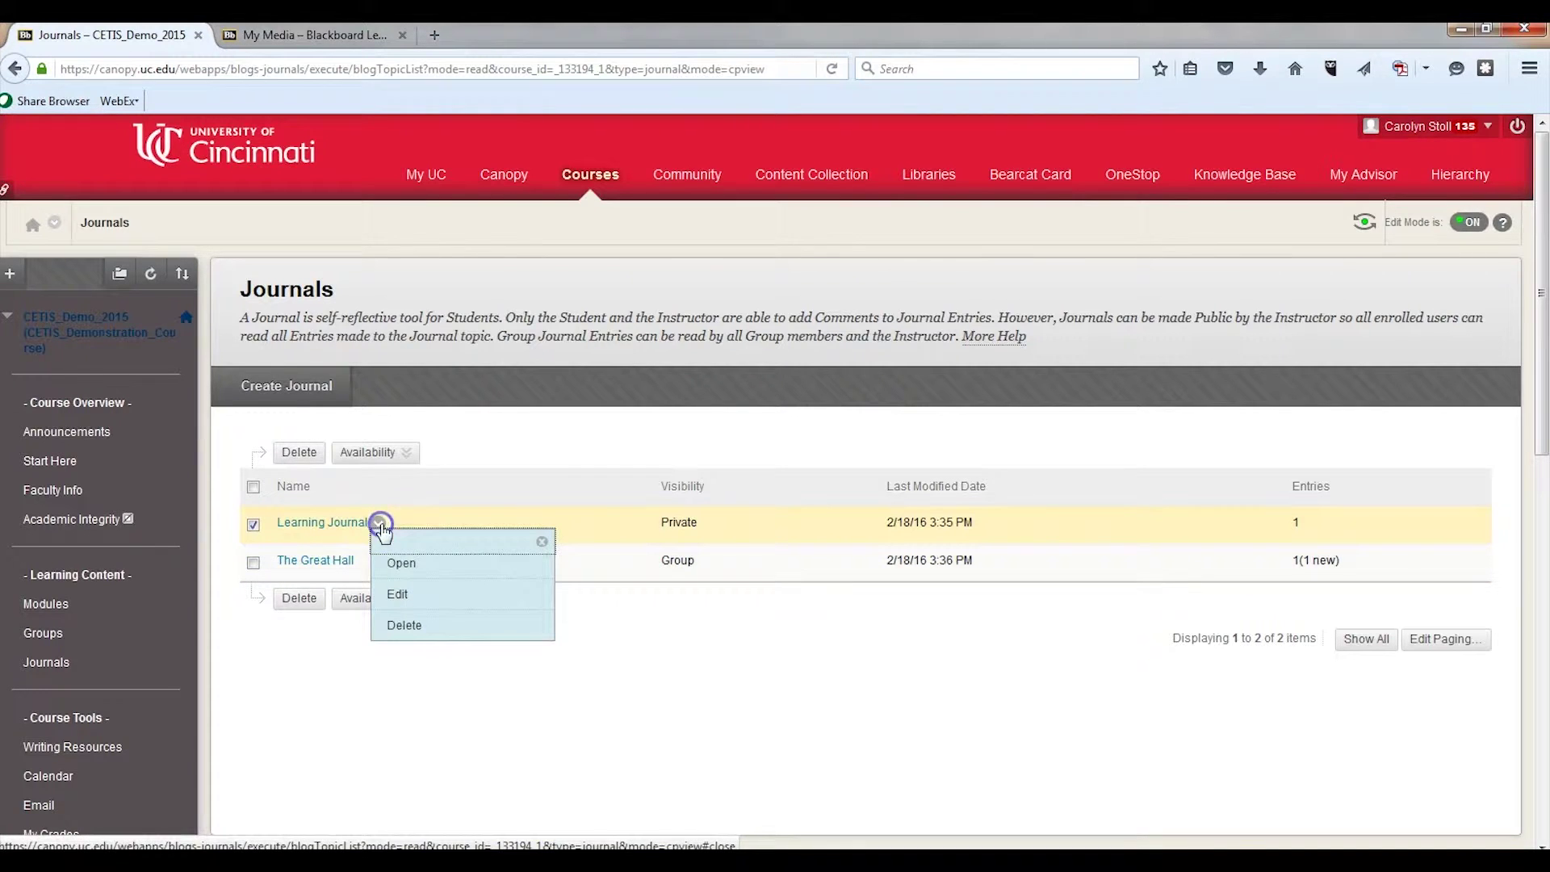
left_click(327, 525)
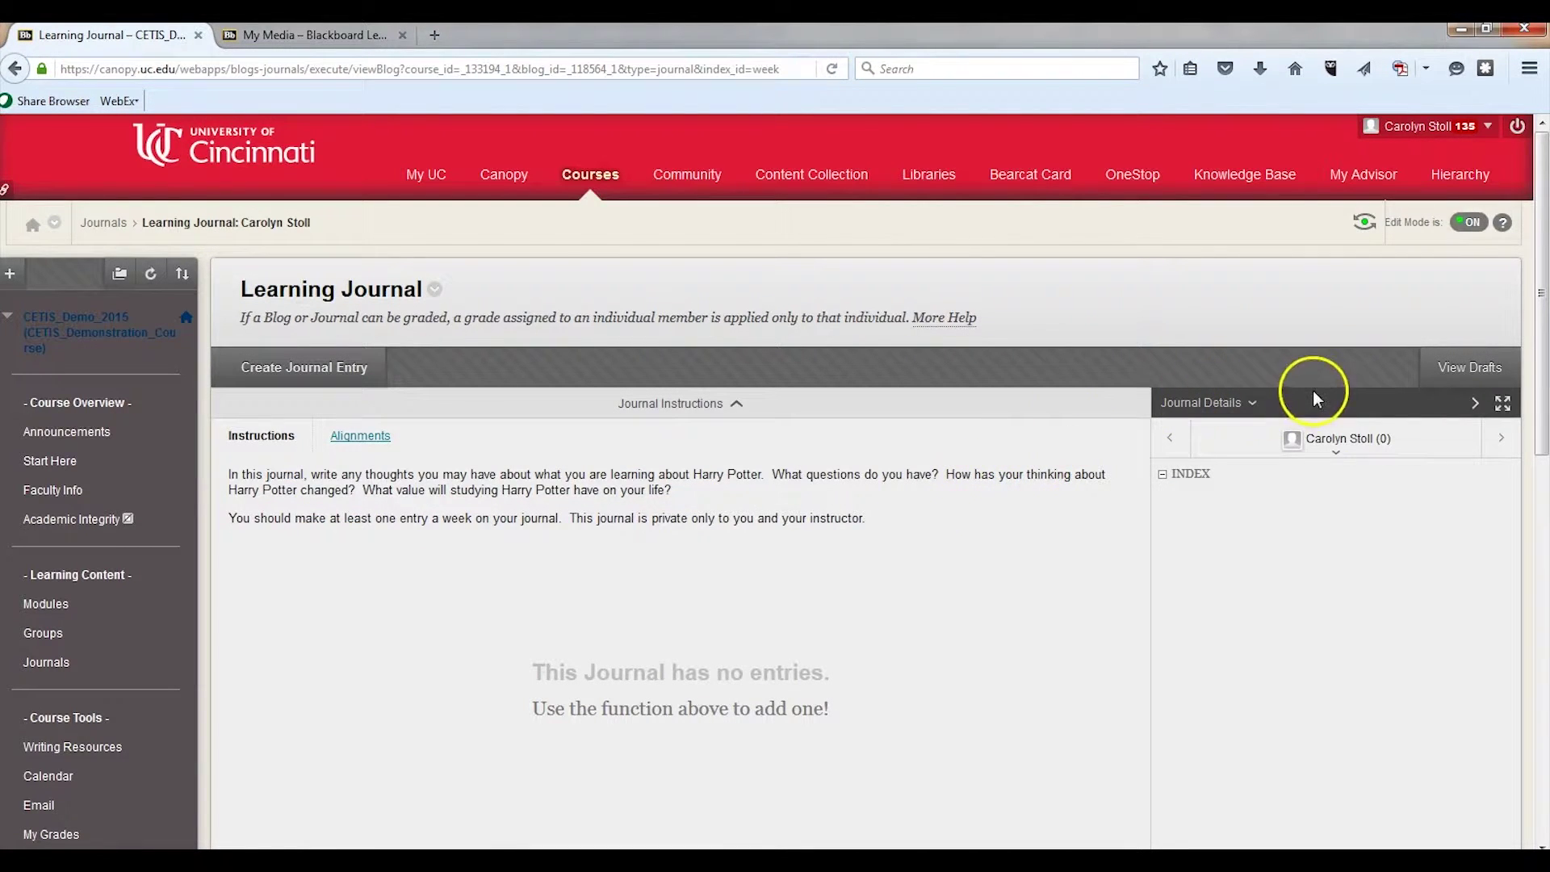
left_click(1333, 449)
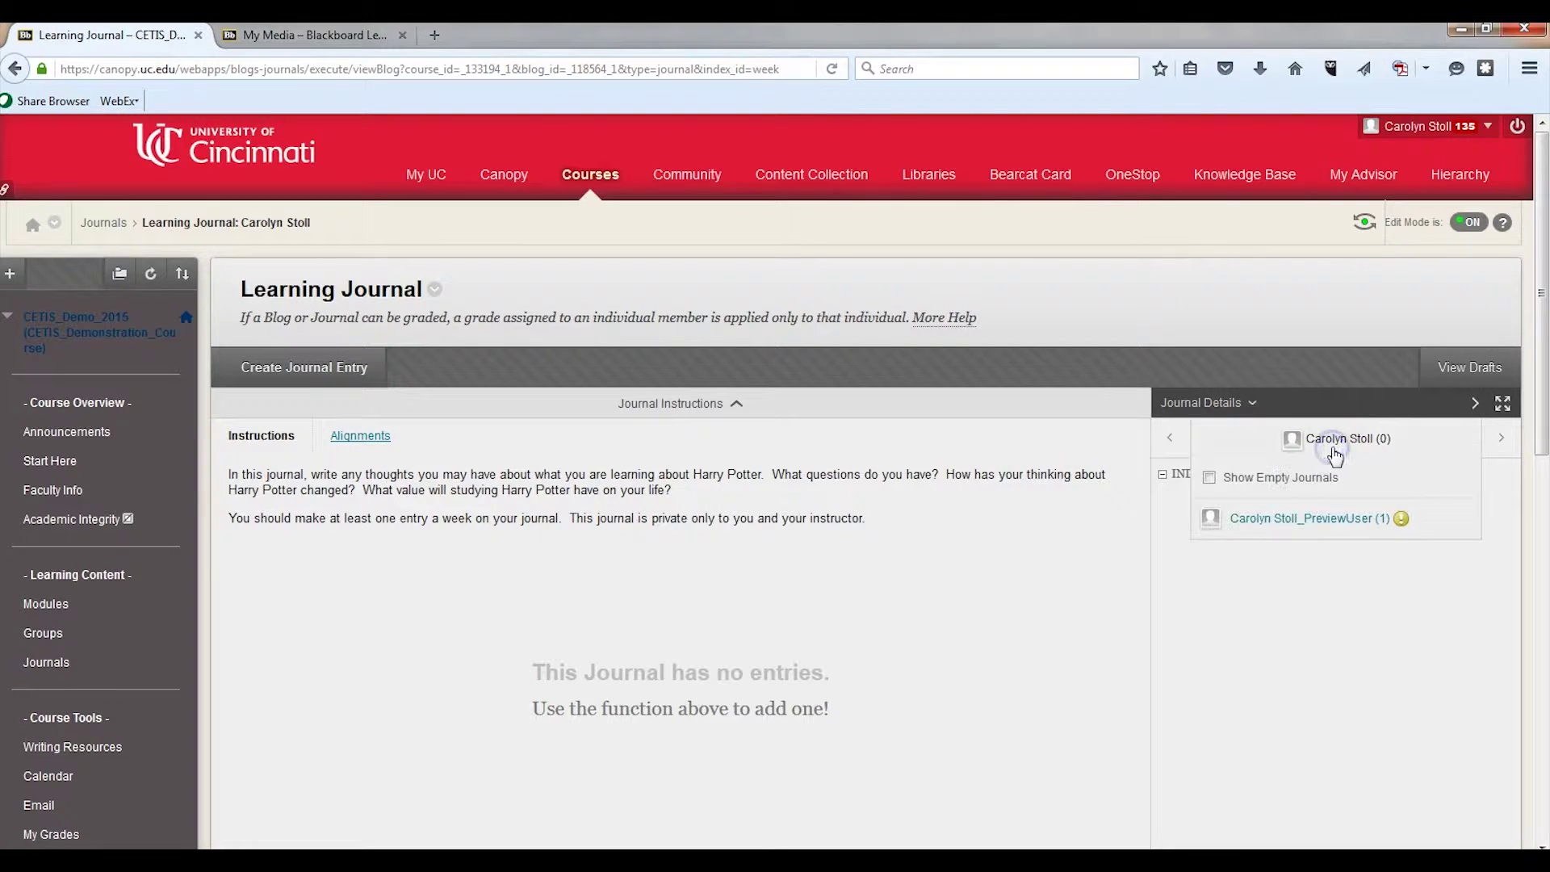
left_click(1280, 521)
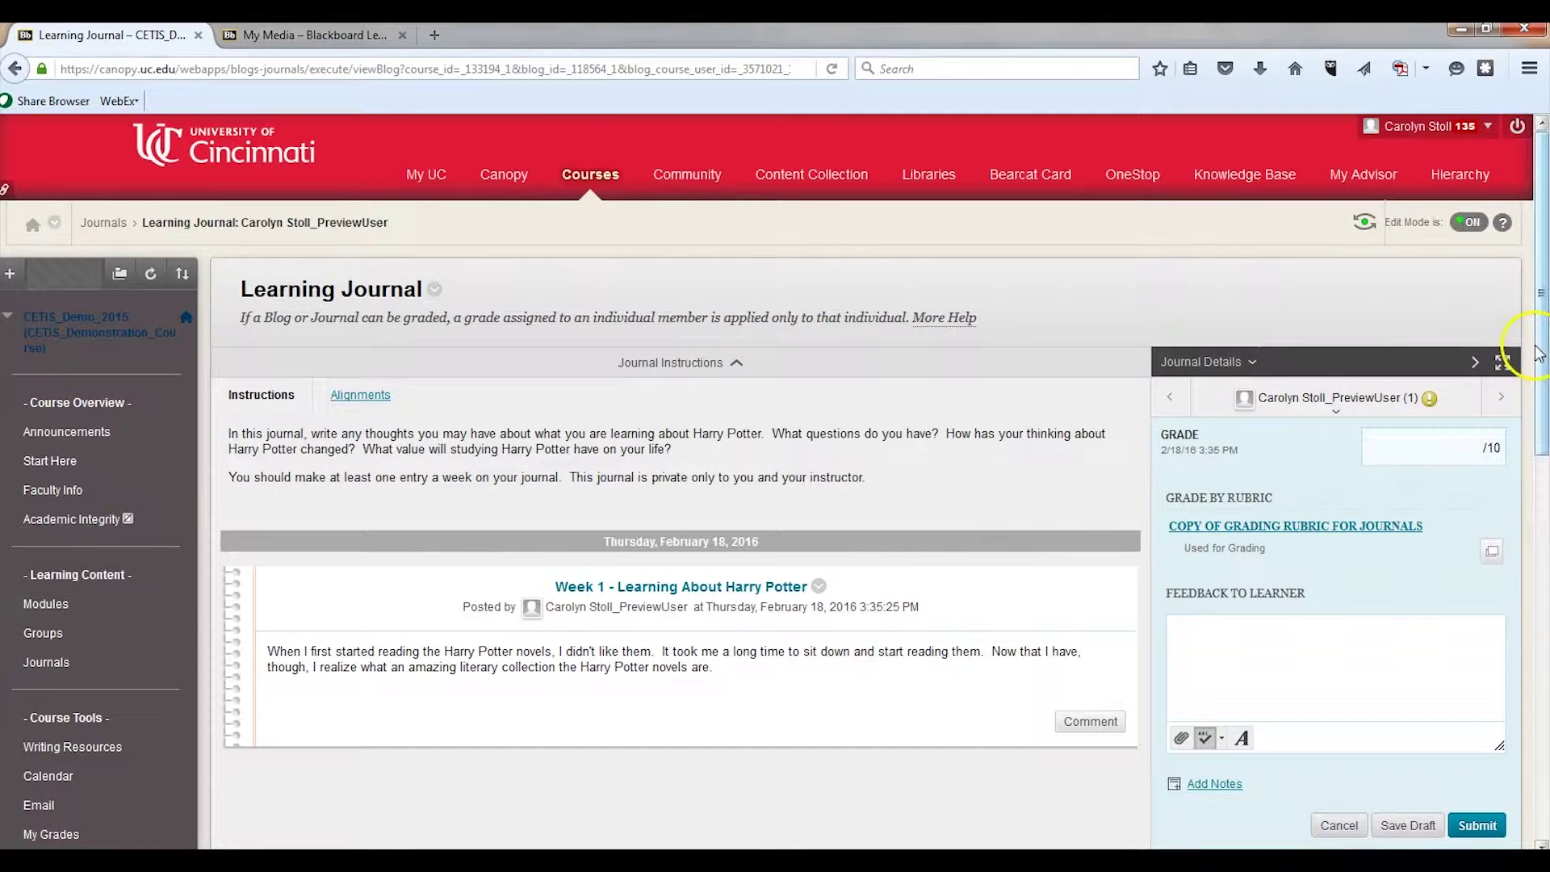
Step: Open the course's Needs Grading page and check the grading options for the Learning Journal item
left_click_drag(1542, 356, 1489, 684)
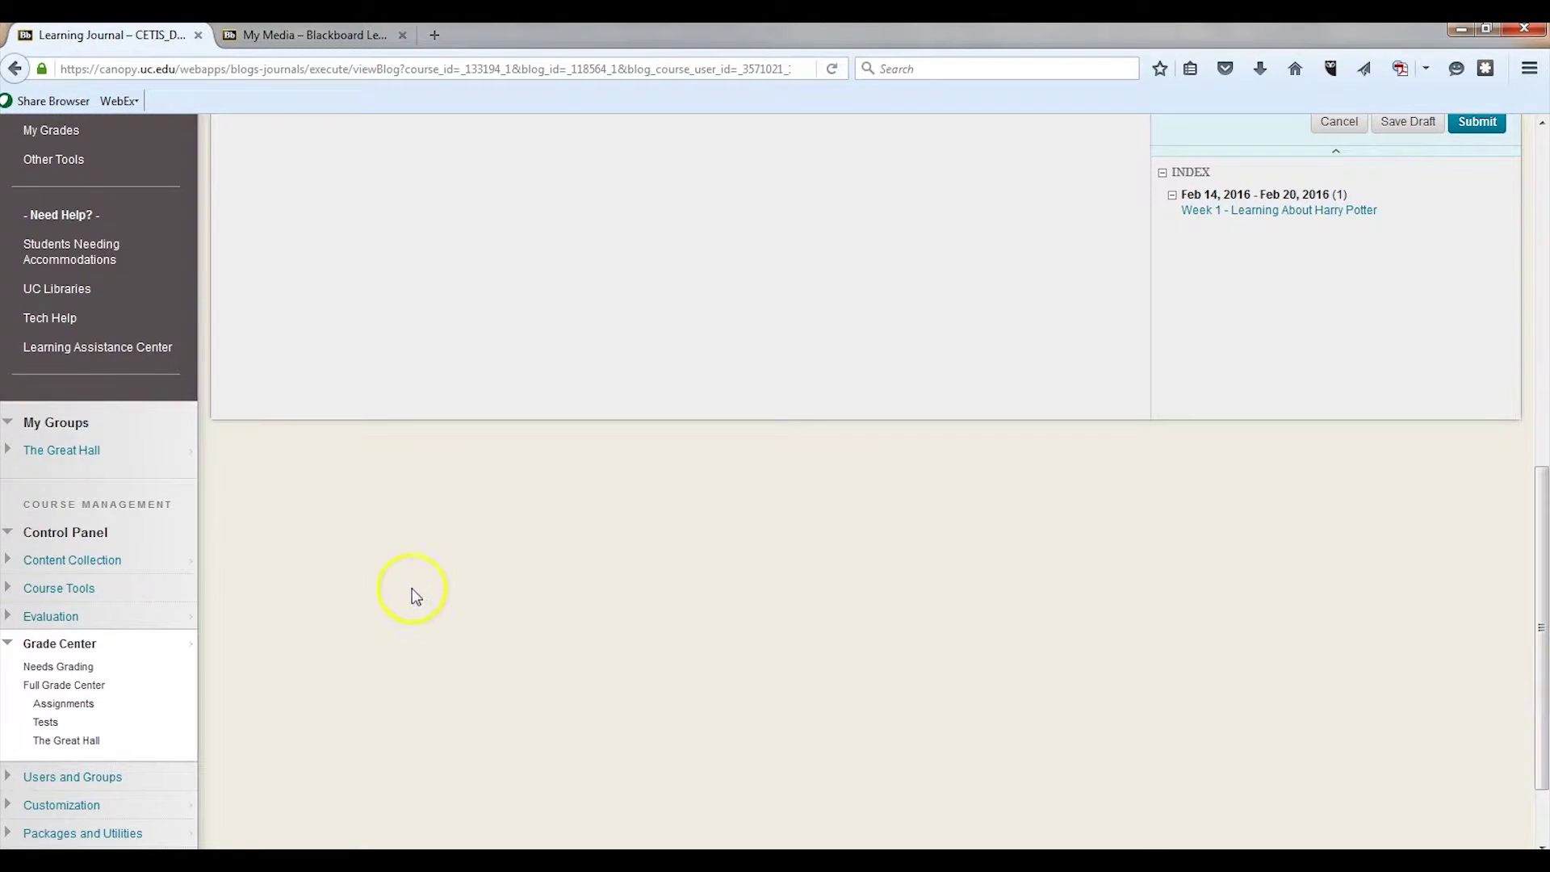
left_click(69, 668)
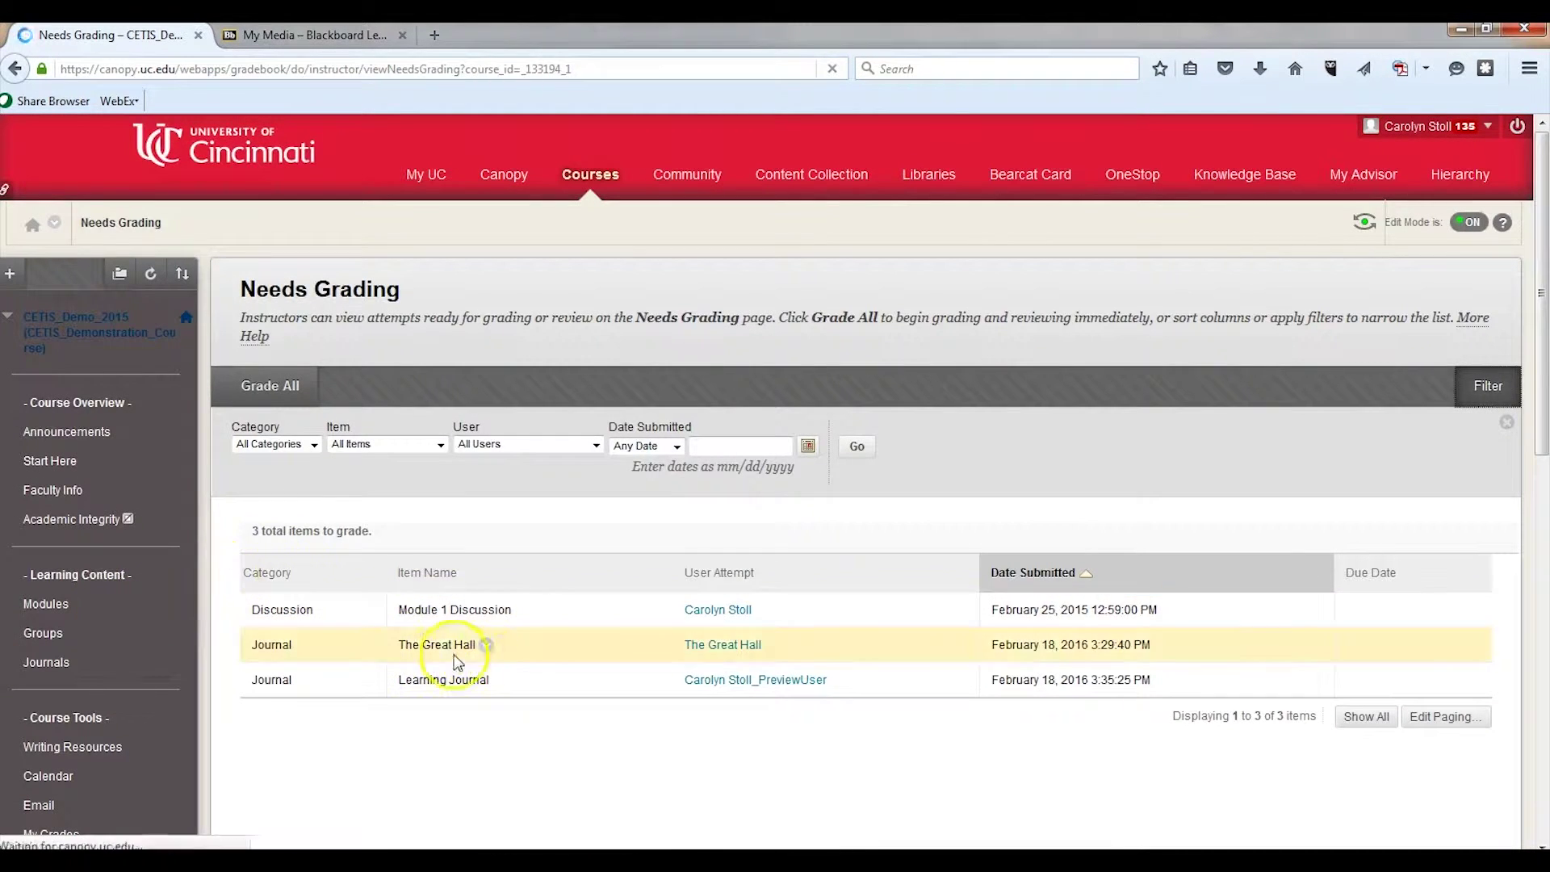
left_click(592, 752)
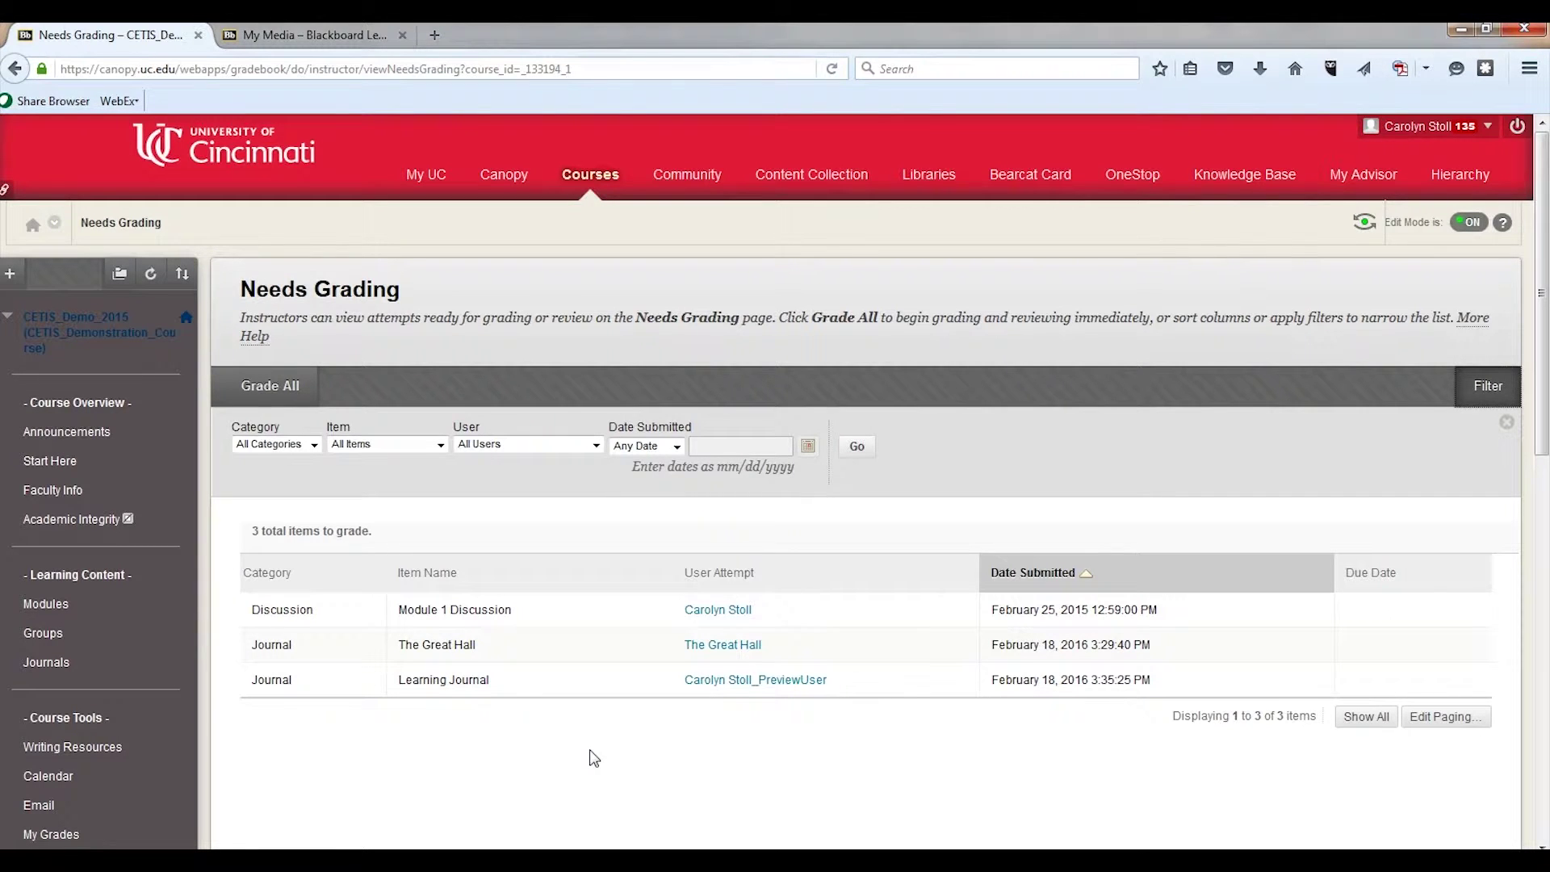
left_click(531, 730)
left_click(499, 681)
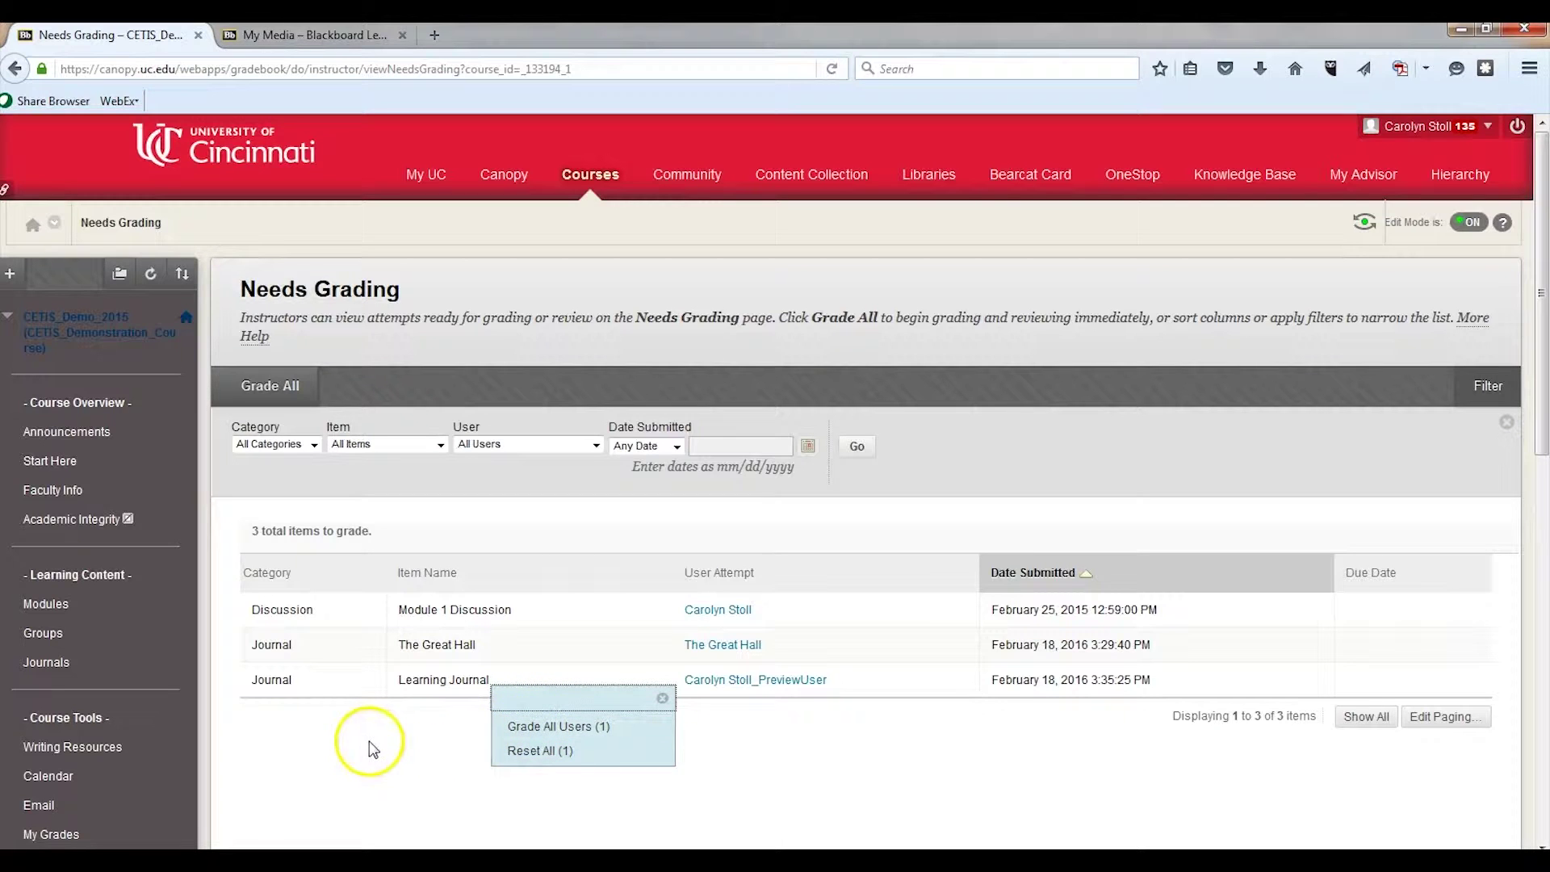
left_click(1099, 775)
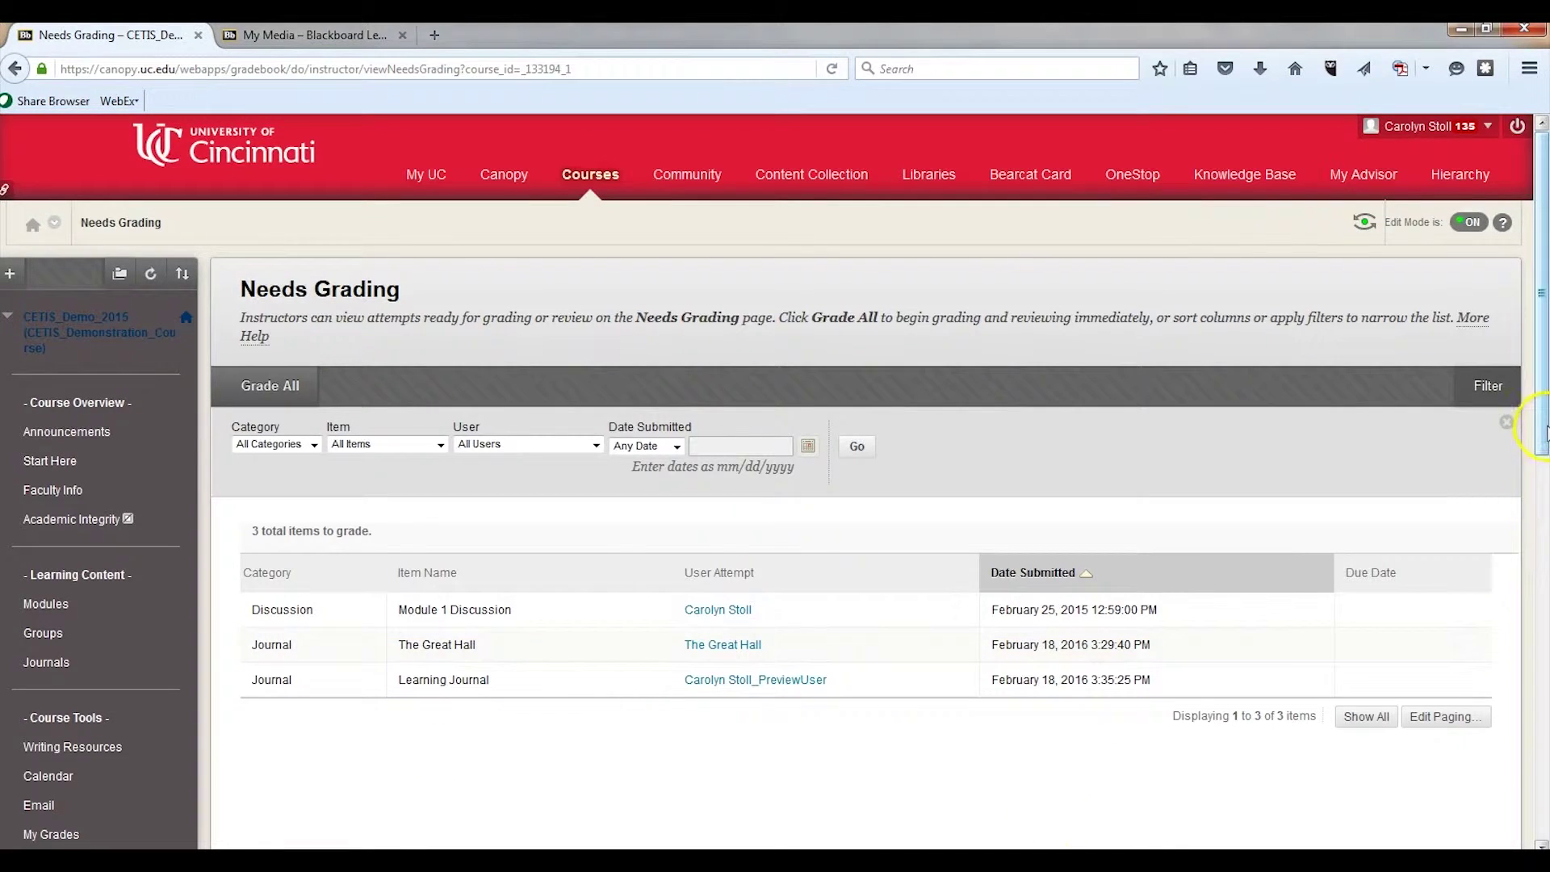
Step: Open the Full Grade Center and check the grading options for the preview student's Learning Journal cell, including Grade User Activity
left_click_drag(1541, 440, 1534, 753)
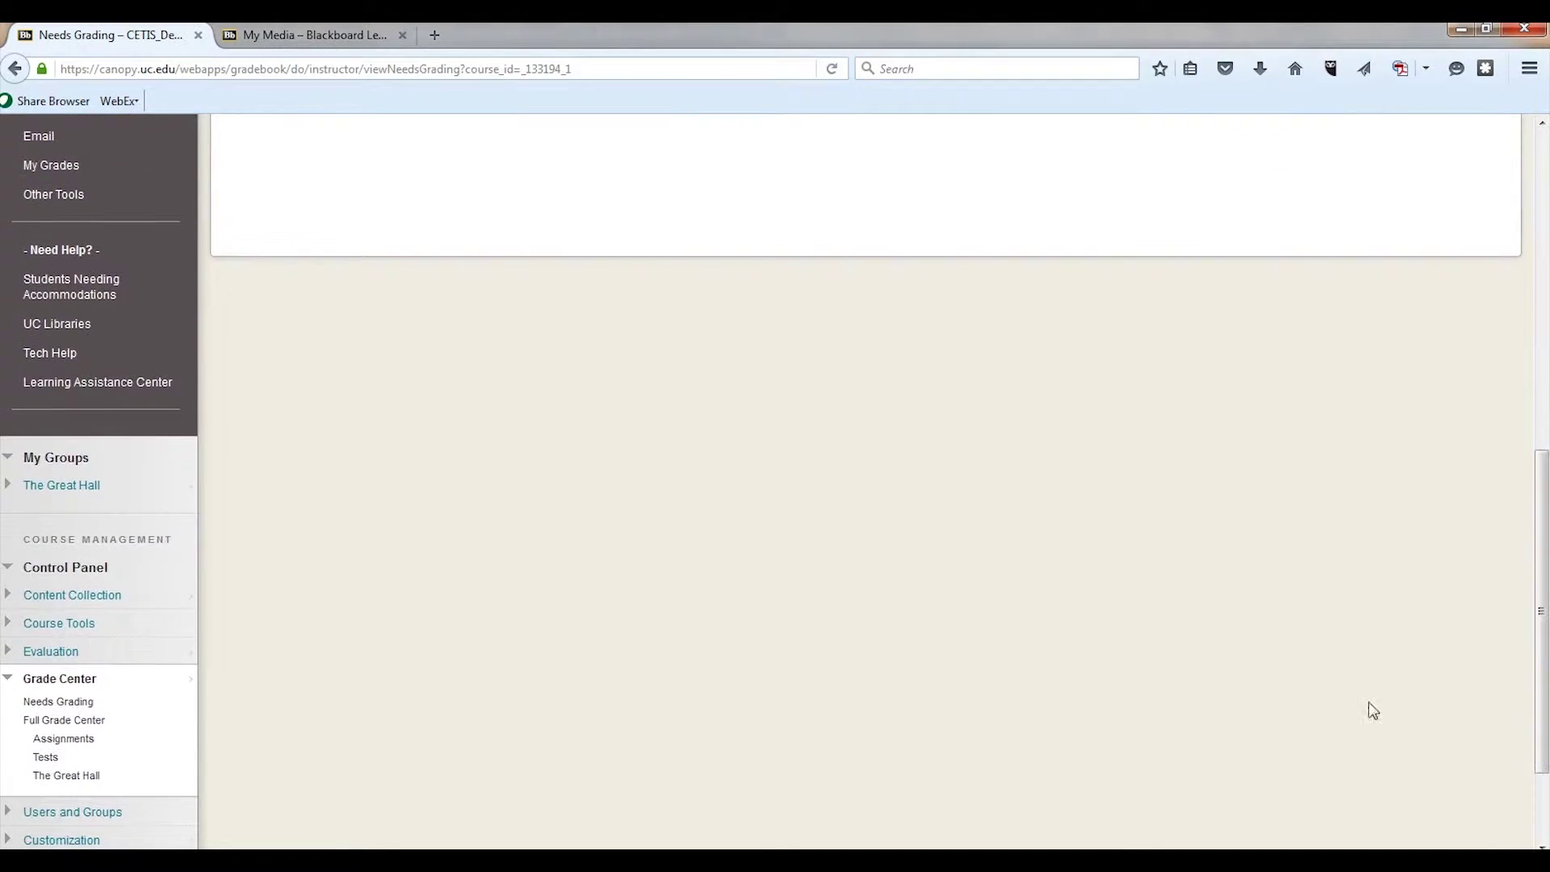
left_click(72, 723)
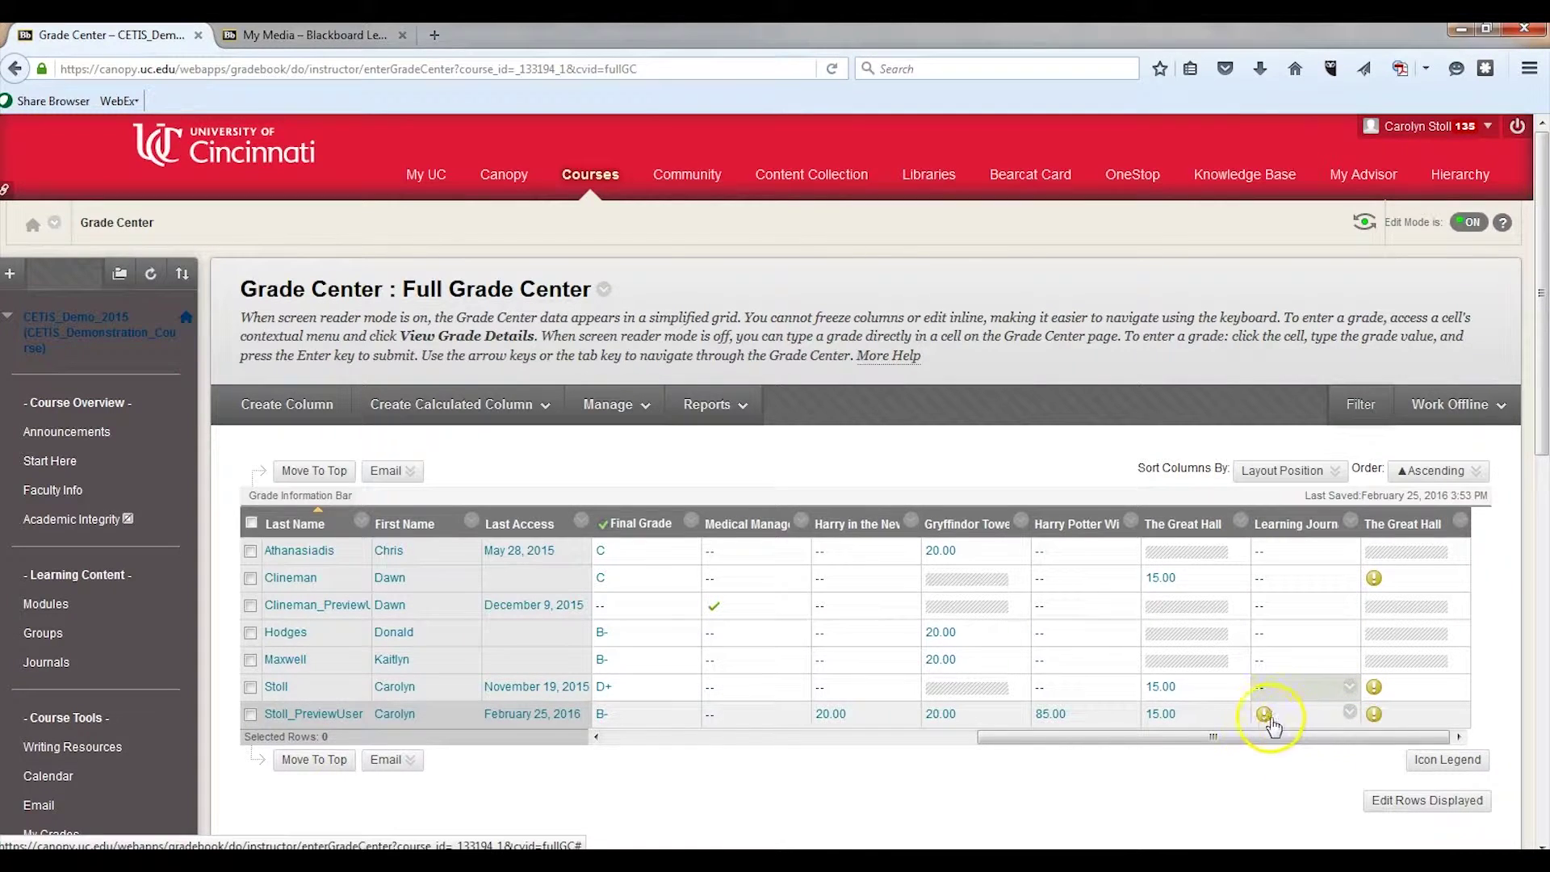
left_click(1350, 714)
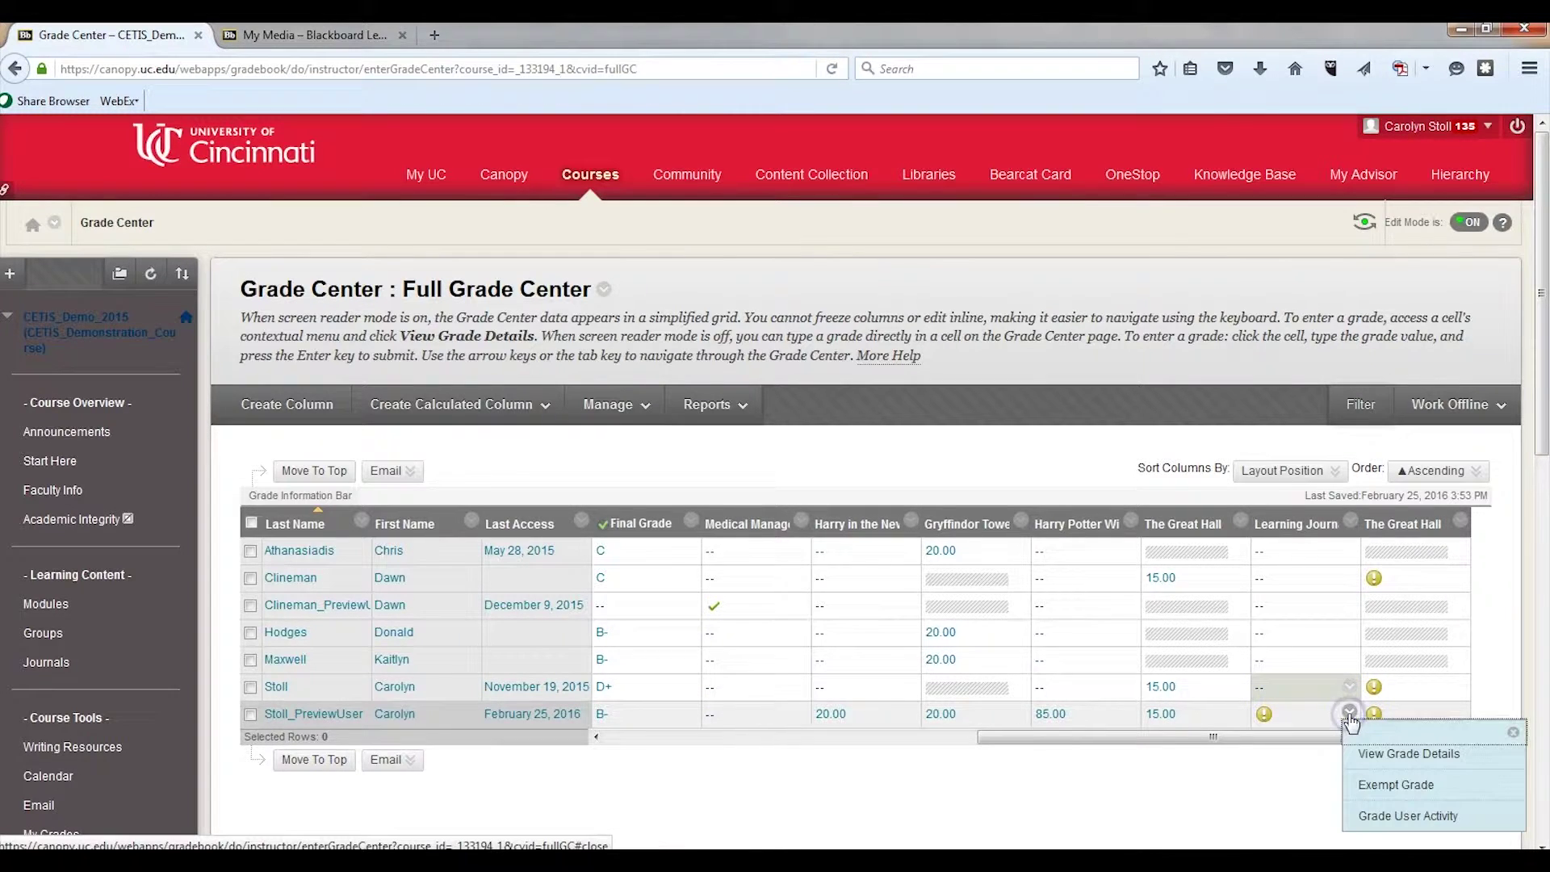
left_click(1382, 821)
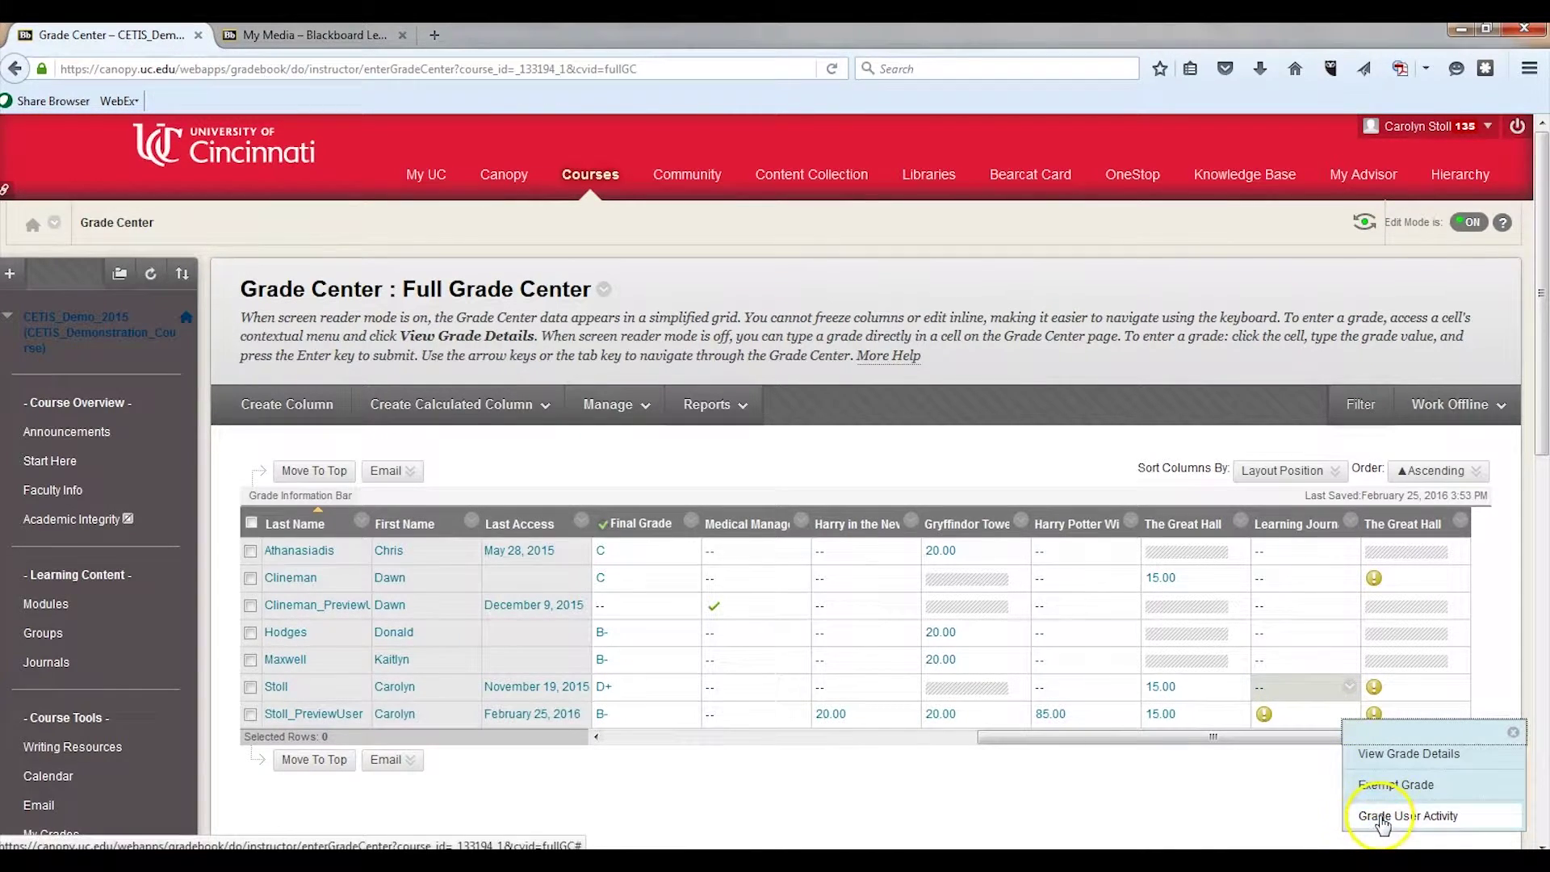
left_click(1185, 815)
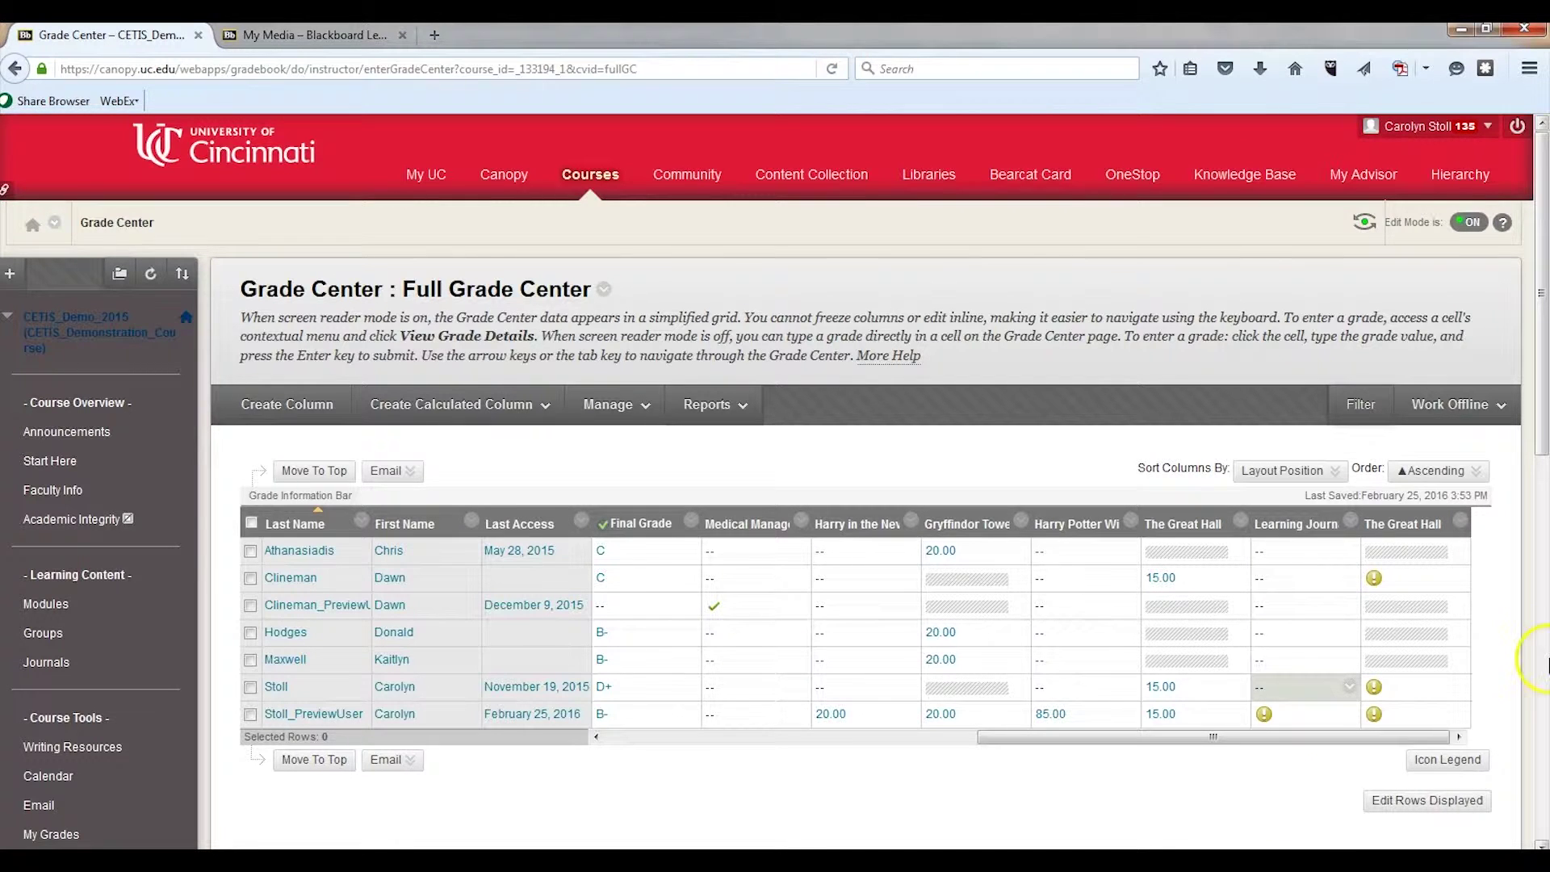
Step: Return to the Needs Grading page and open the preview student's Learning Journal attempt
left_click_drag(1542, 385, 1542, 686)
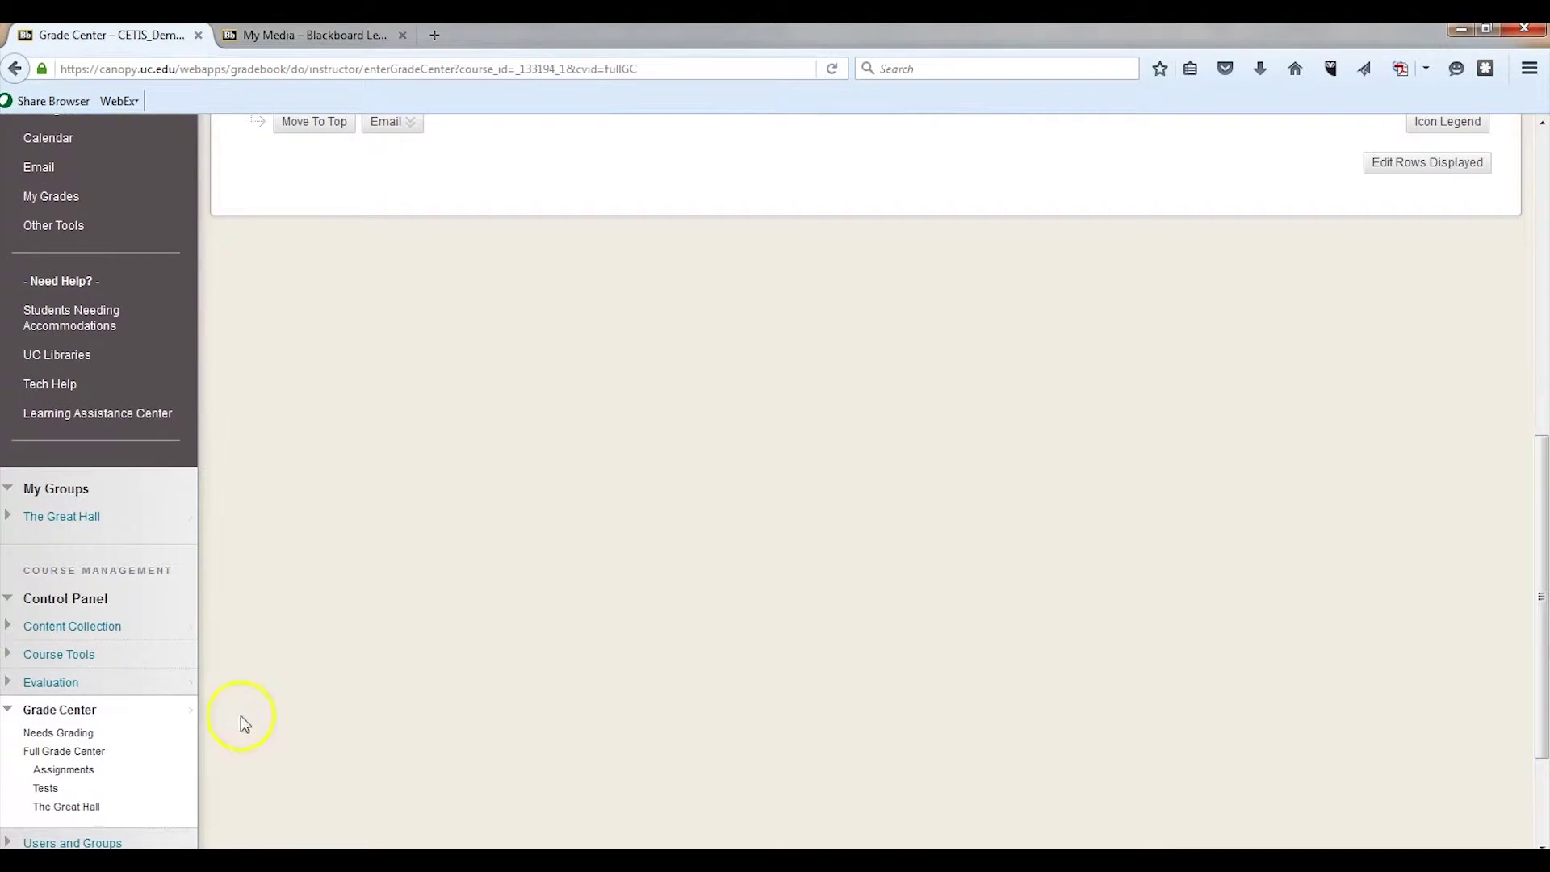
left_click(50, 733)
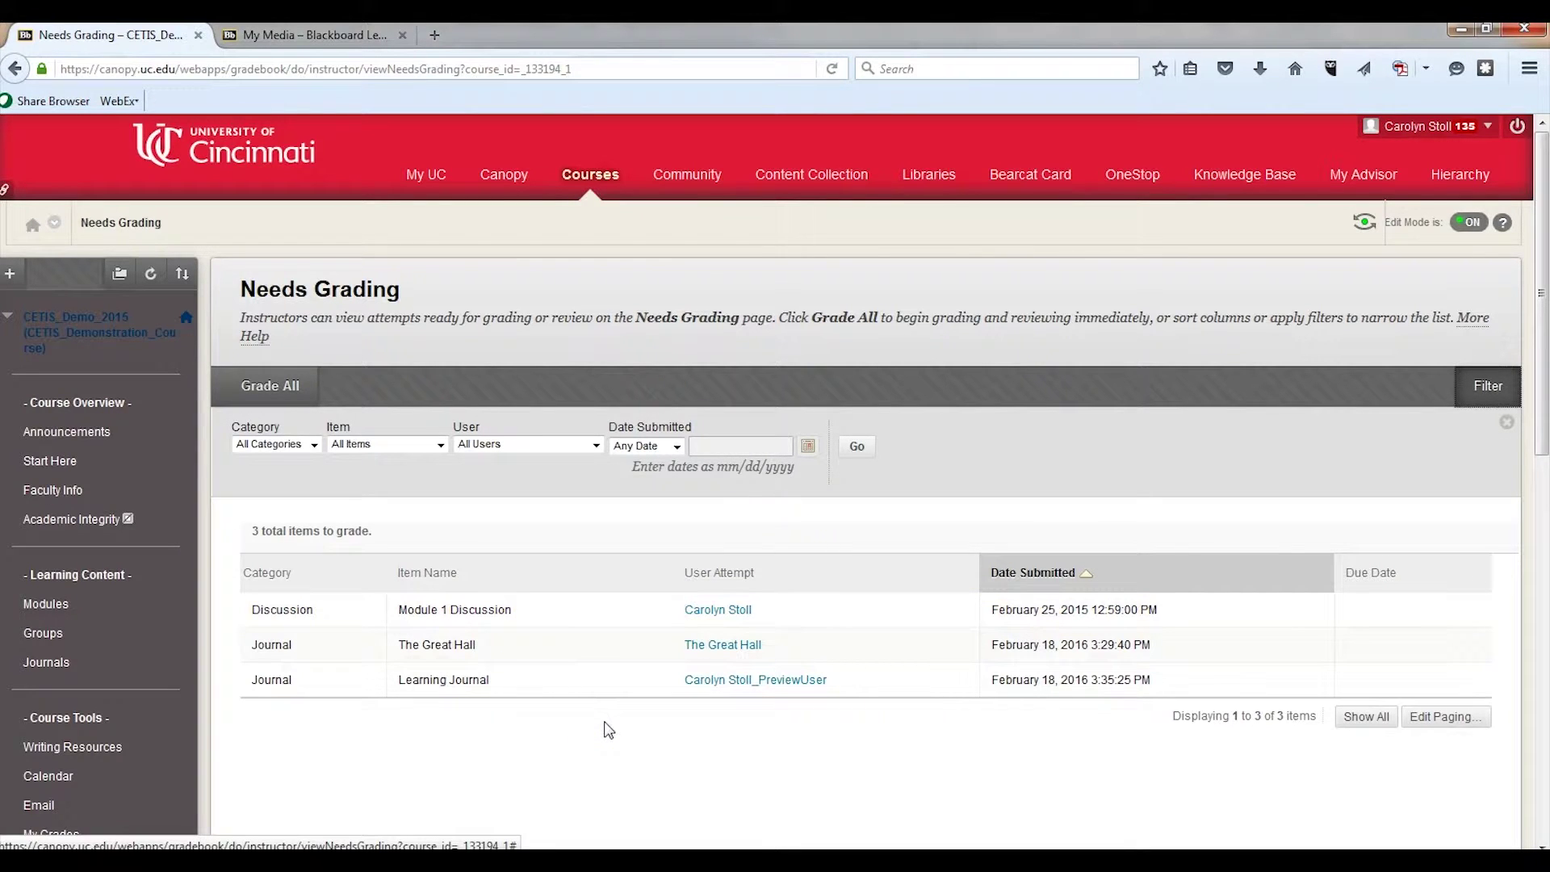
mouse_move(500, 694)
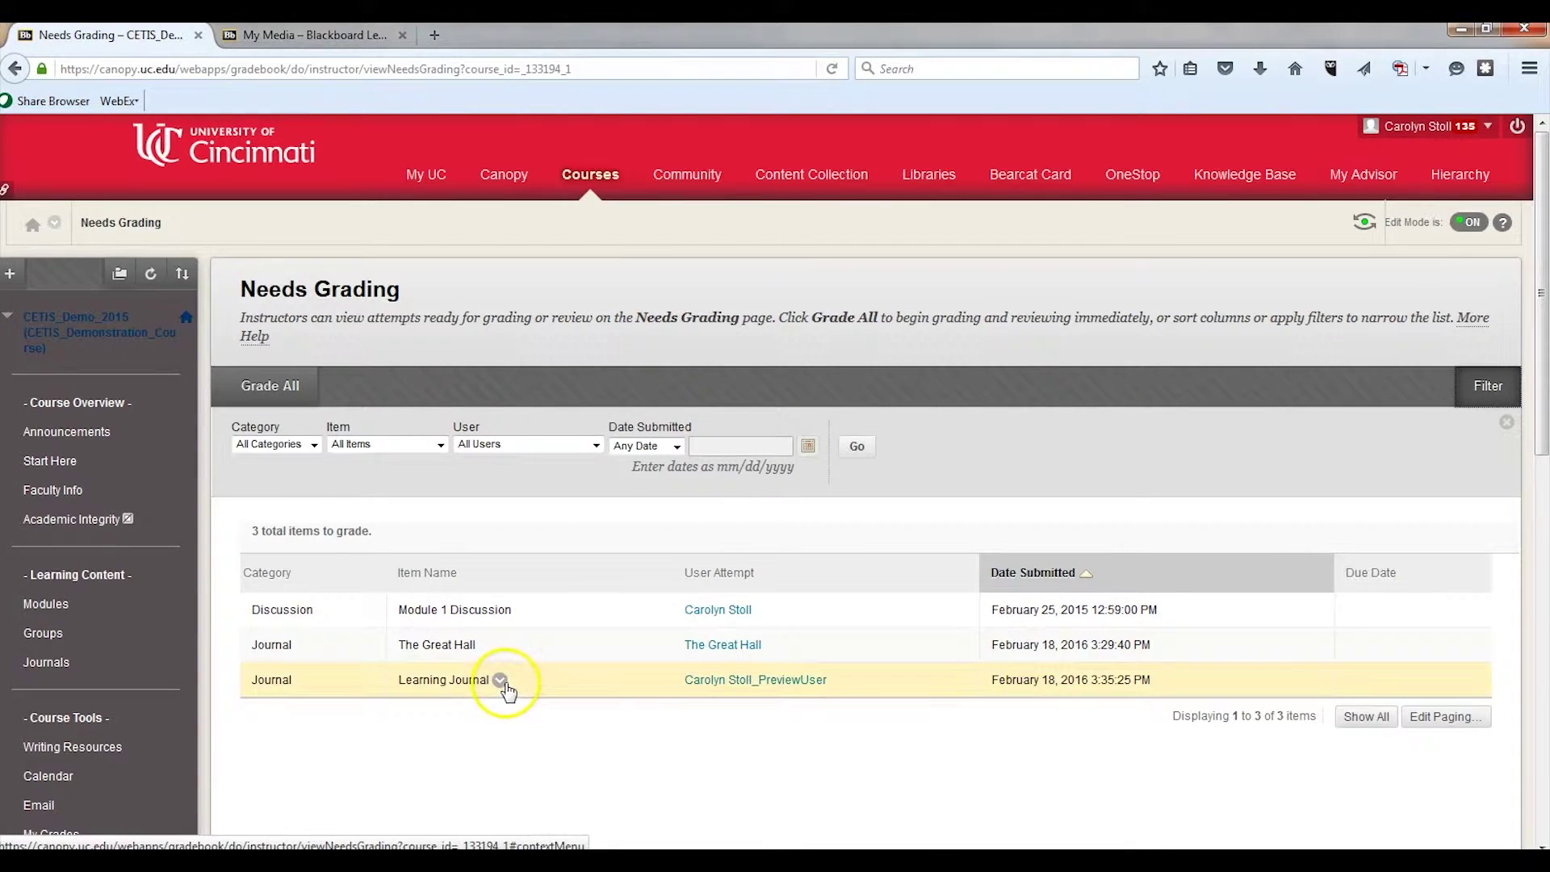
left_click(708, 683)
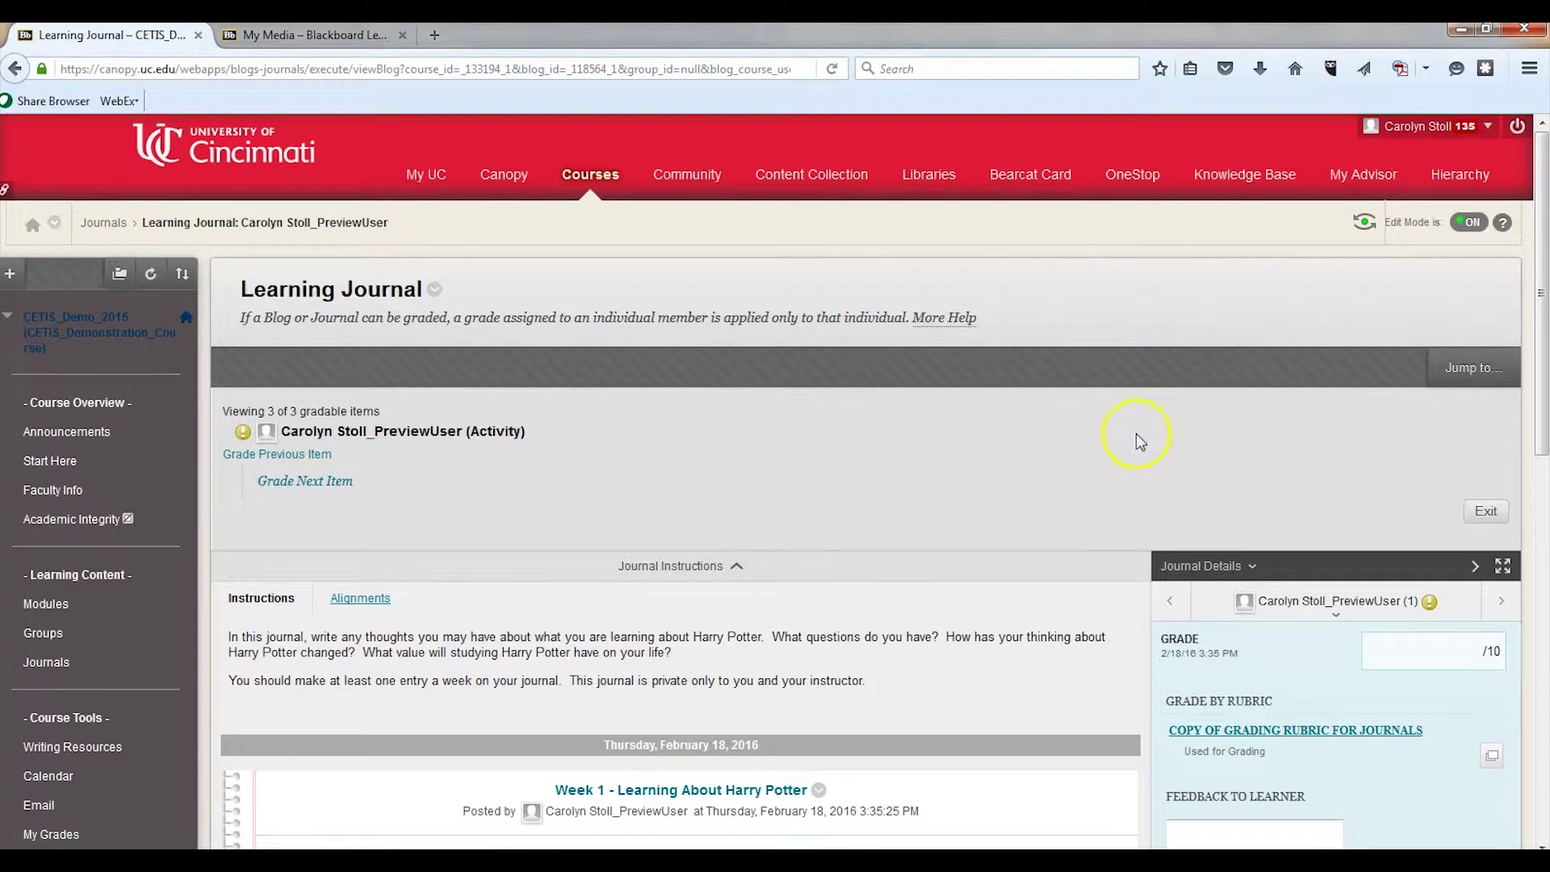
Step: Check the list of journal authors in the Journal Details, keeping the preview student's journal displayed
left_click_drag(1542, 371, 1544, 509)
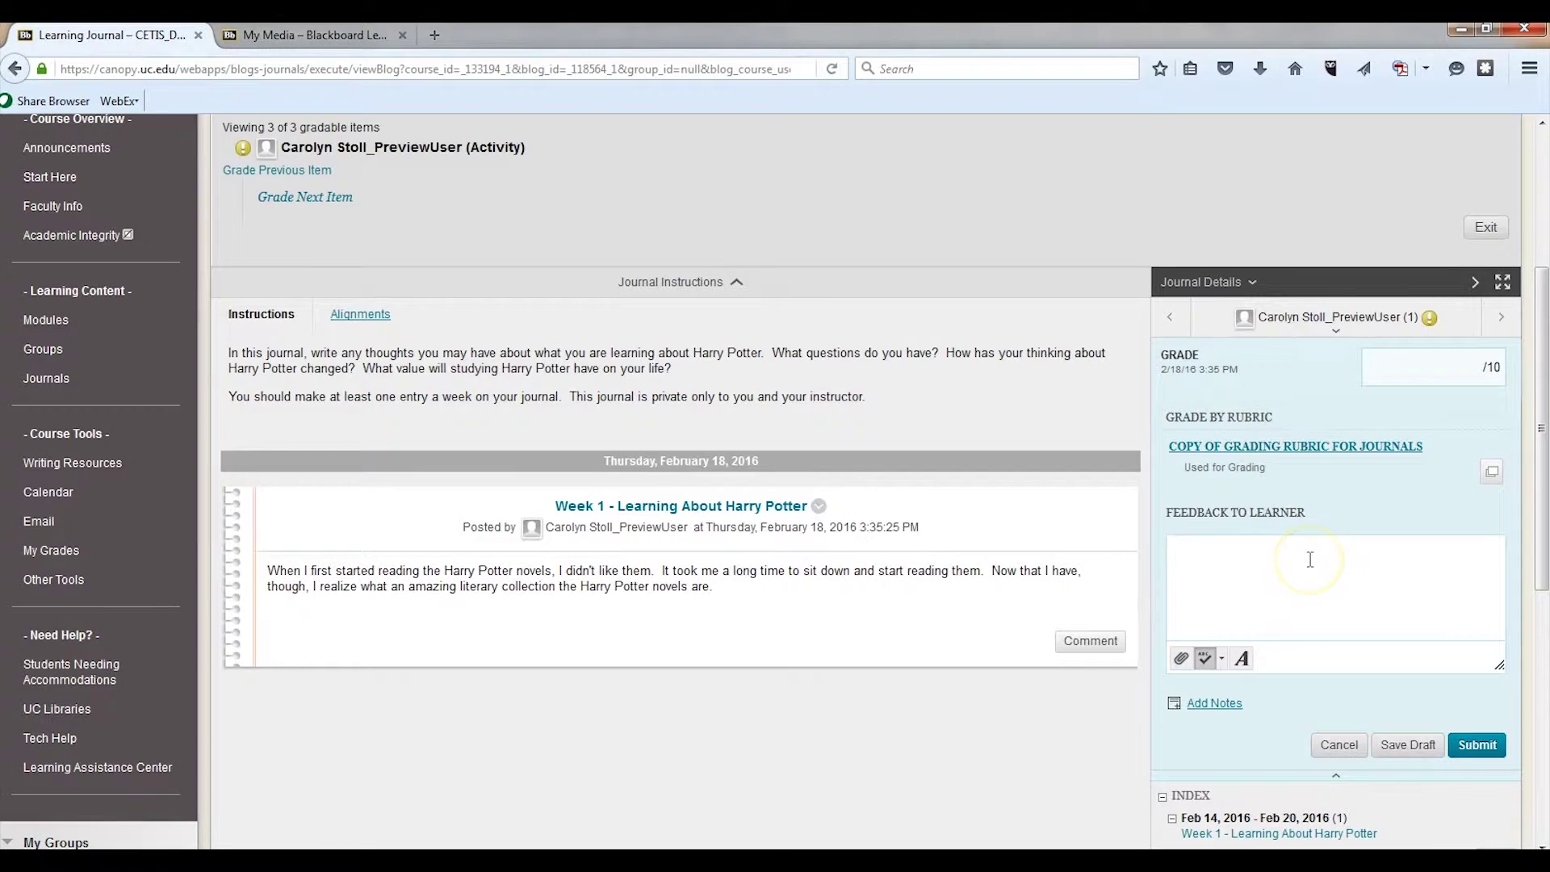
left_click(1331, 323)
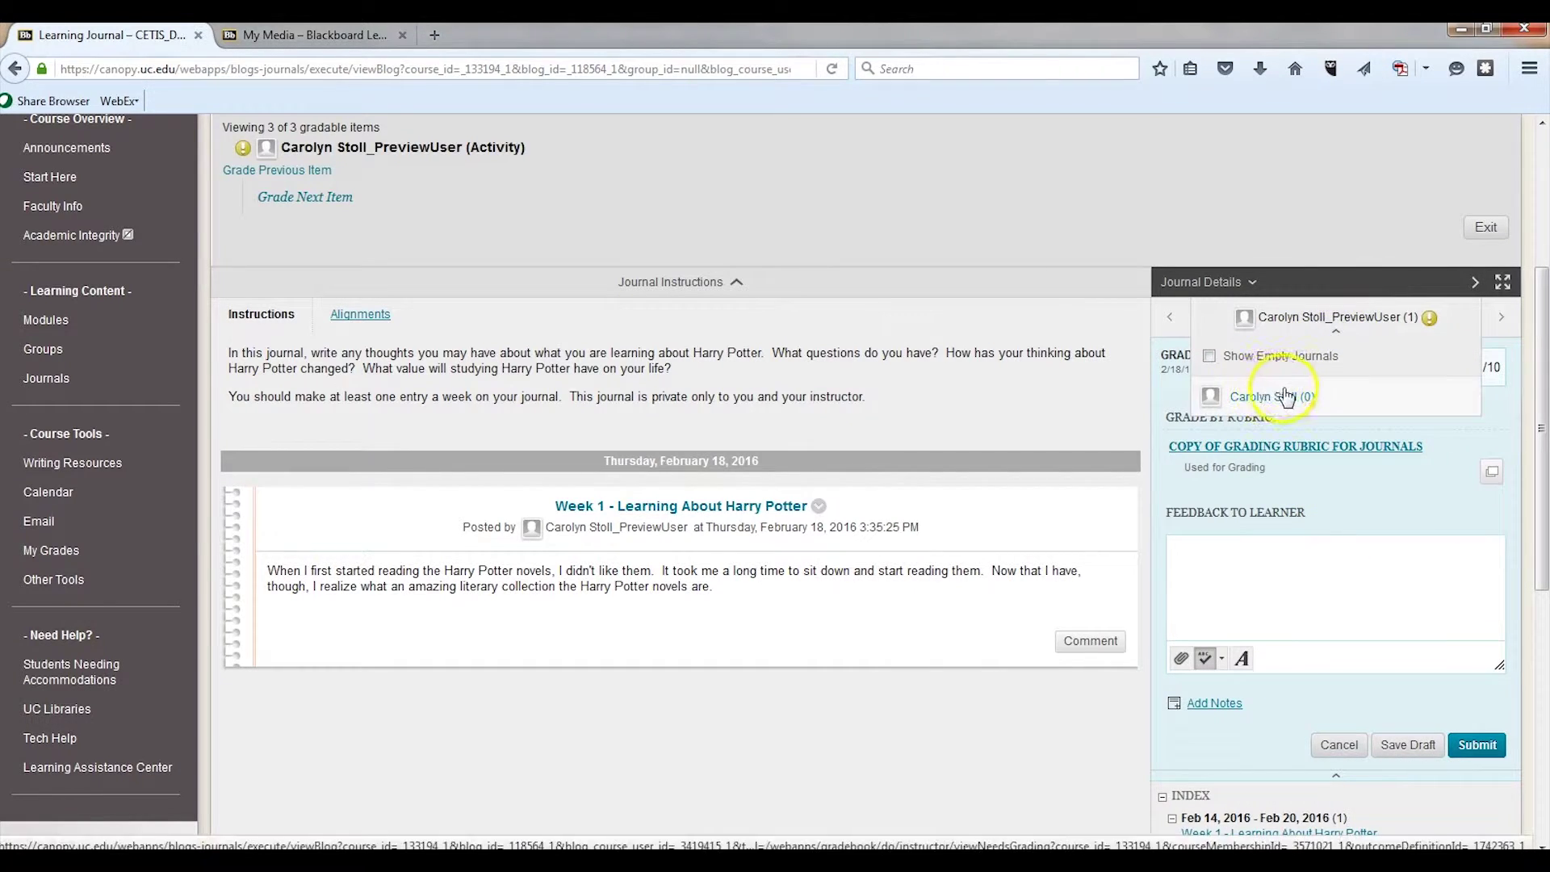
left_click(1337, 331)
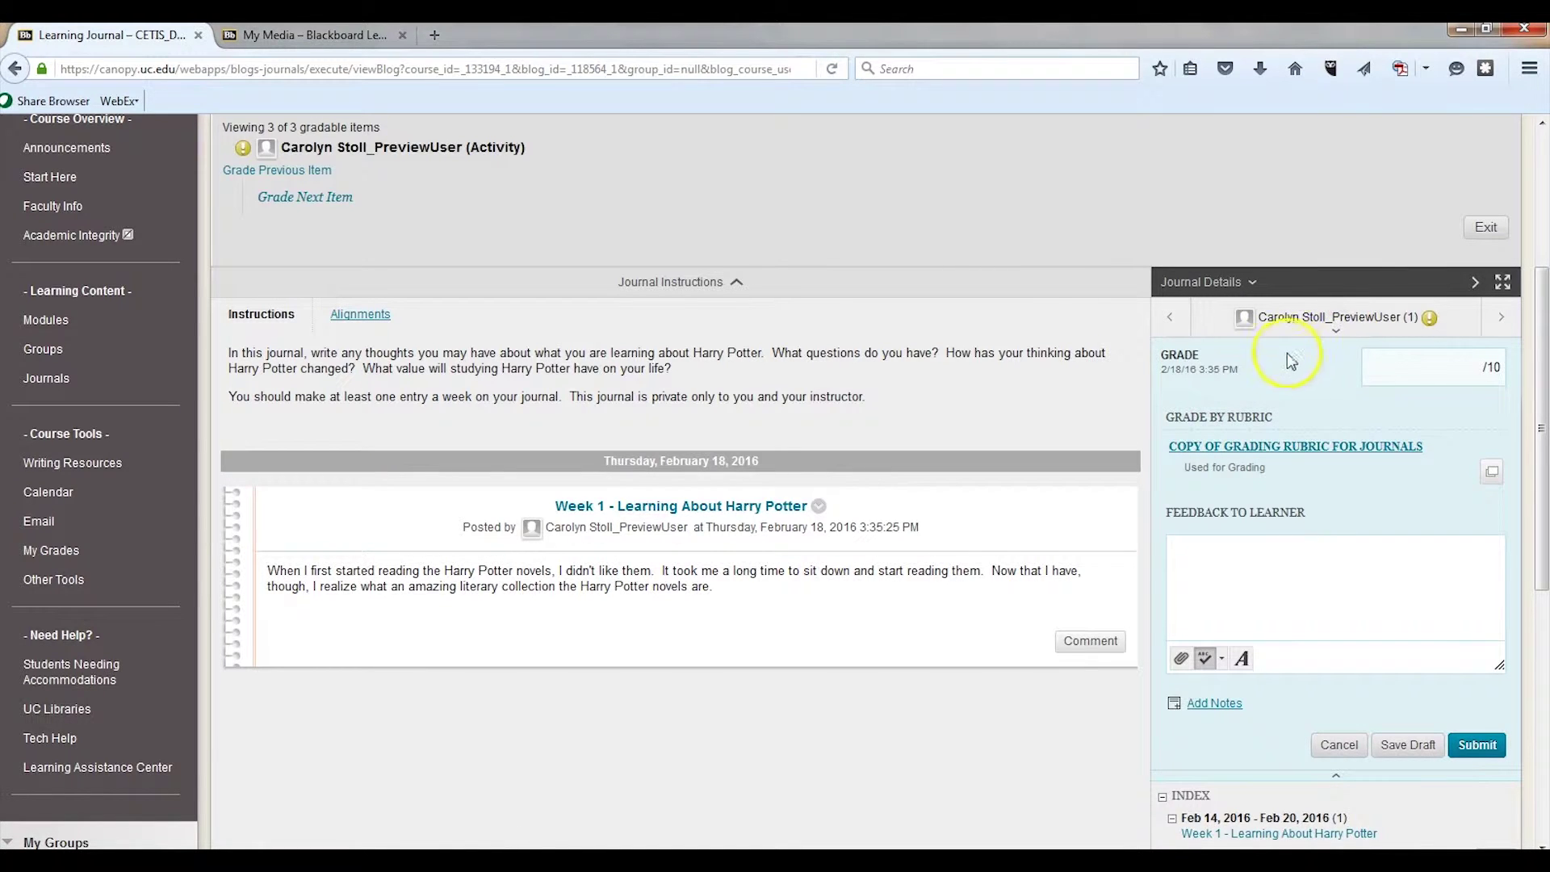
Step: Review the journal grading rubric with descriptions and feedback shown for every criterion, and leave it without saving
left_click(1446, 370)
left_click(1359, 449)
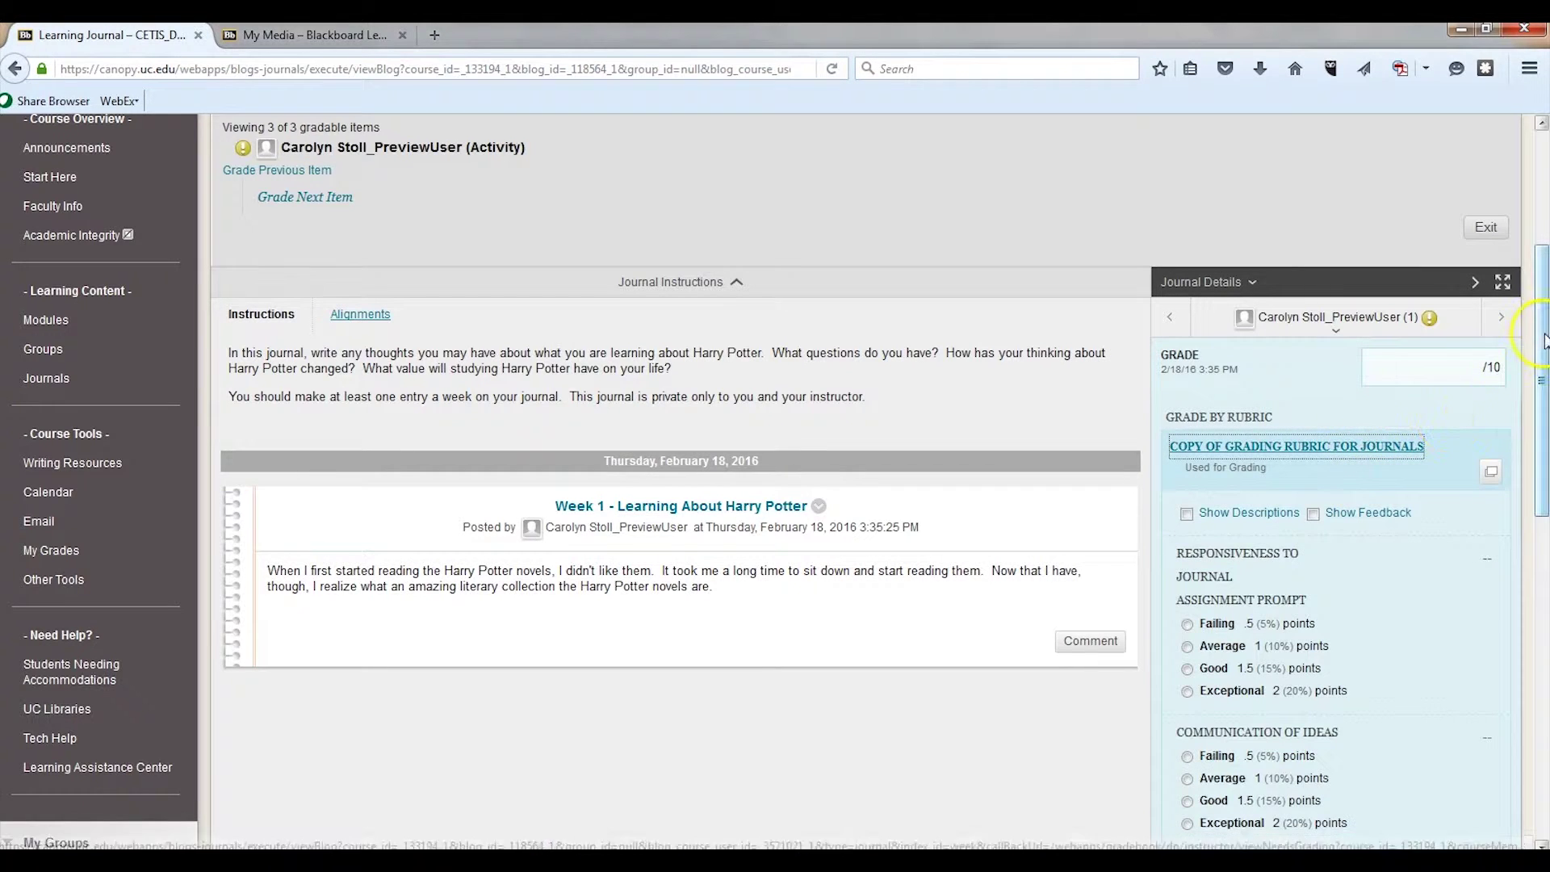
left_click_drag(1544, 339, 1544, 412)
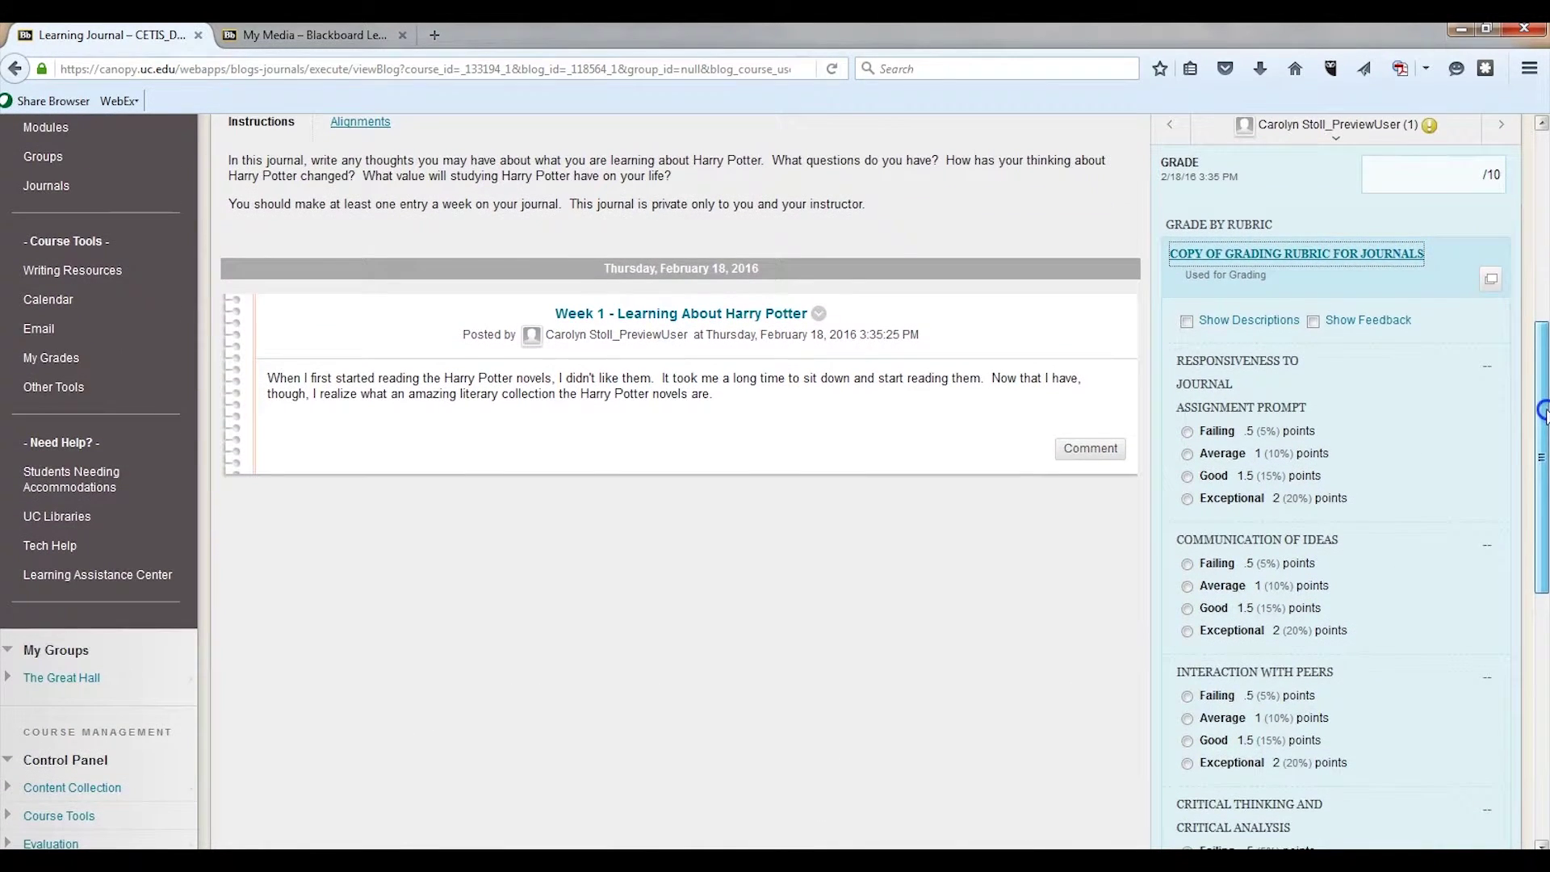
left_click(1186, 323)
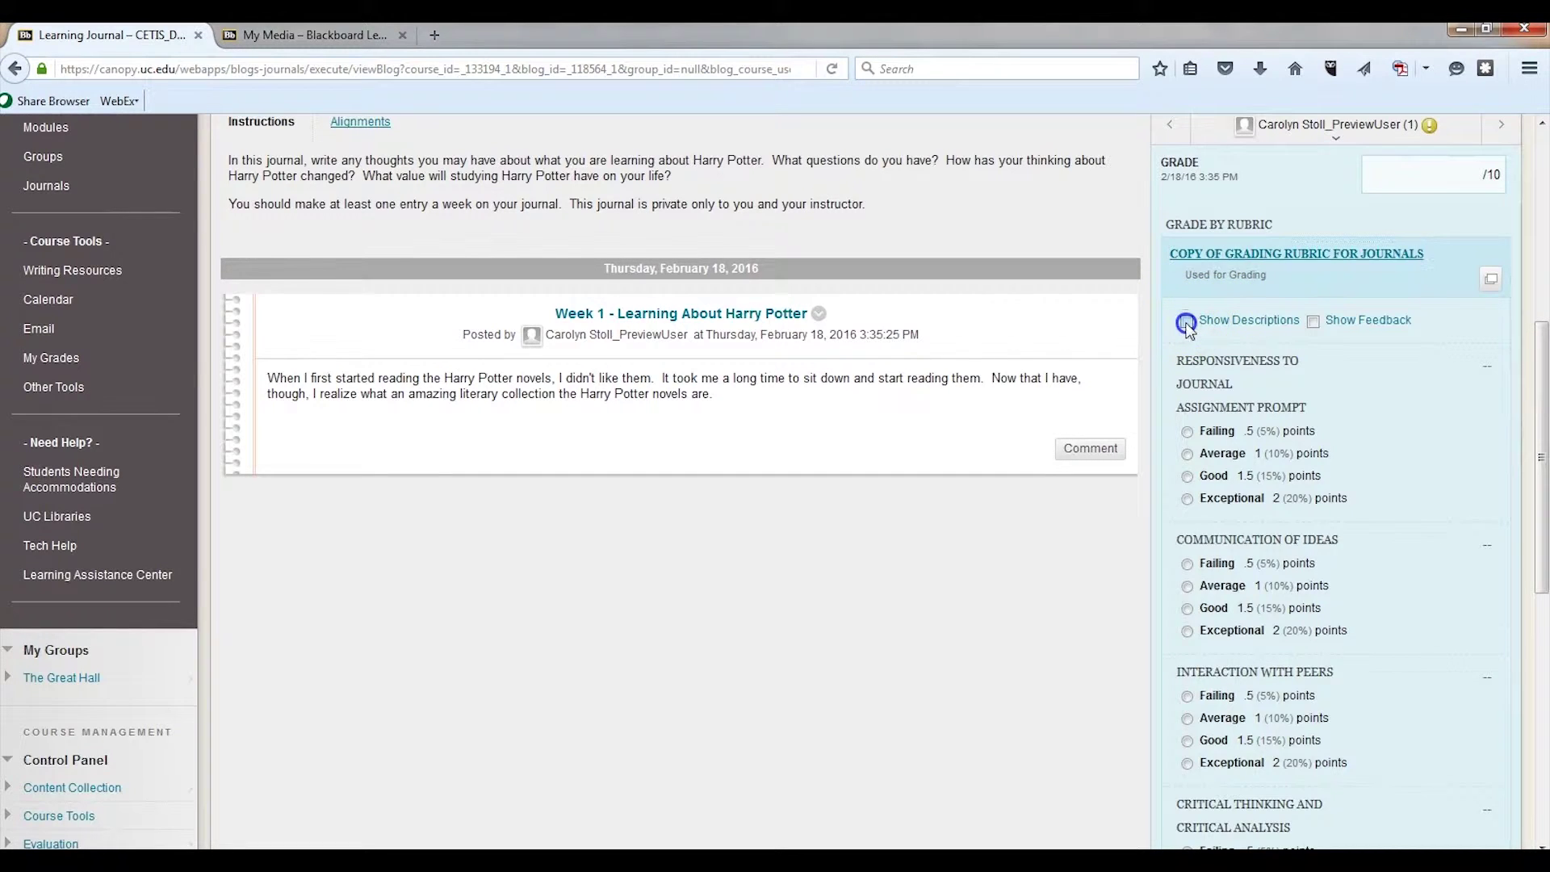
left_click(1313, 322)
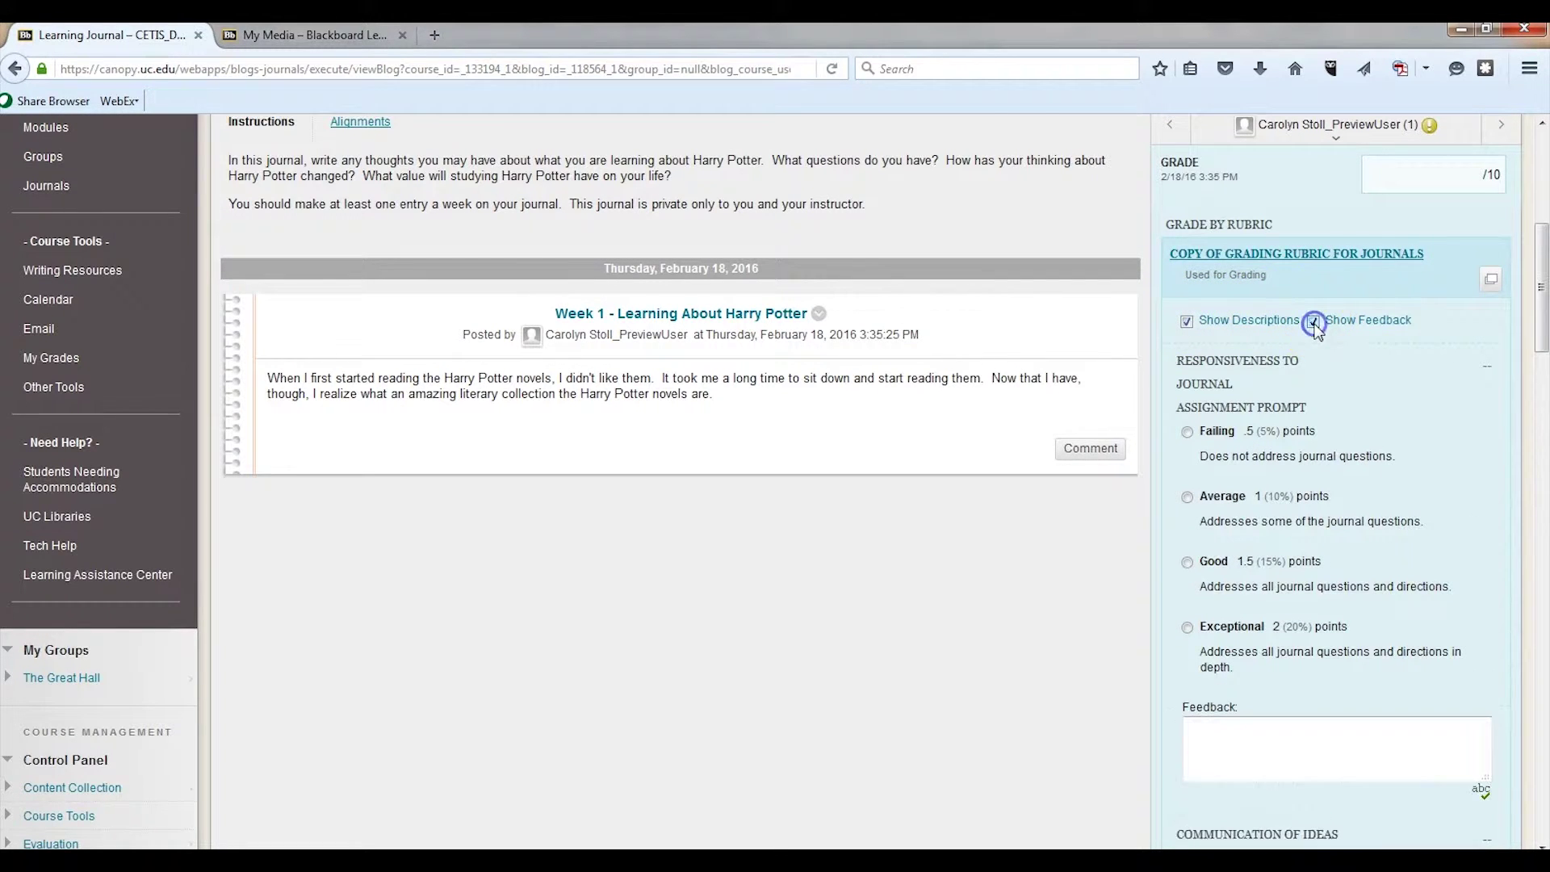
left_click_drag(1540, 309, 1537, 756)
left_click(1388, 488)
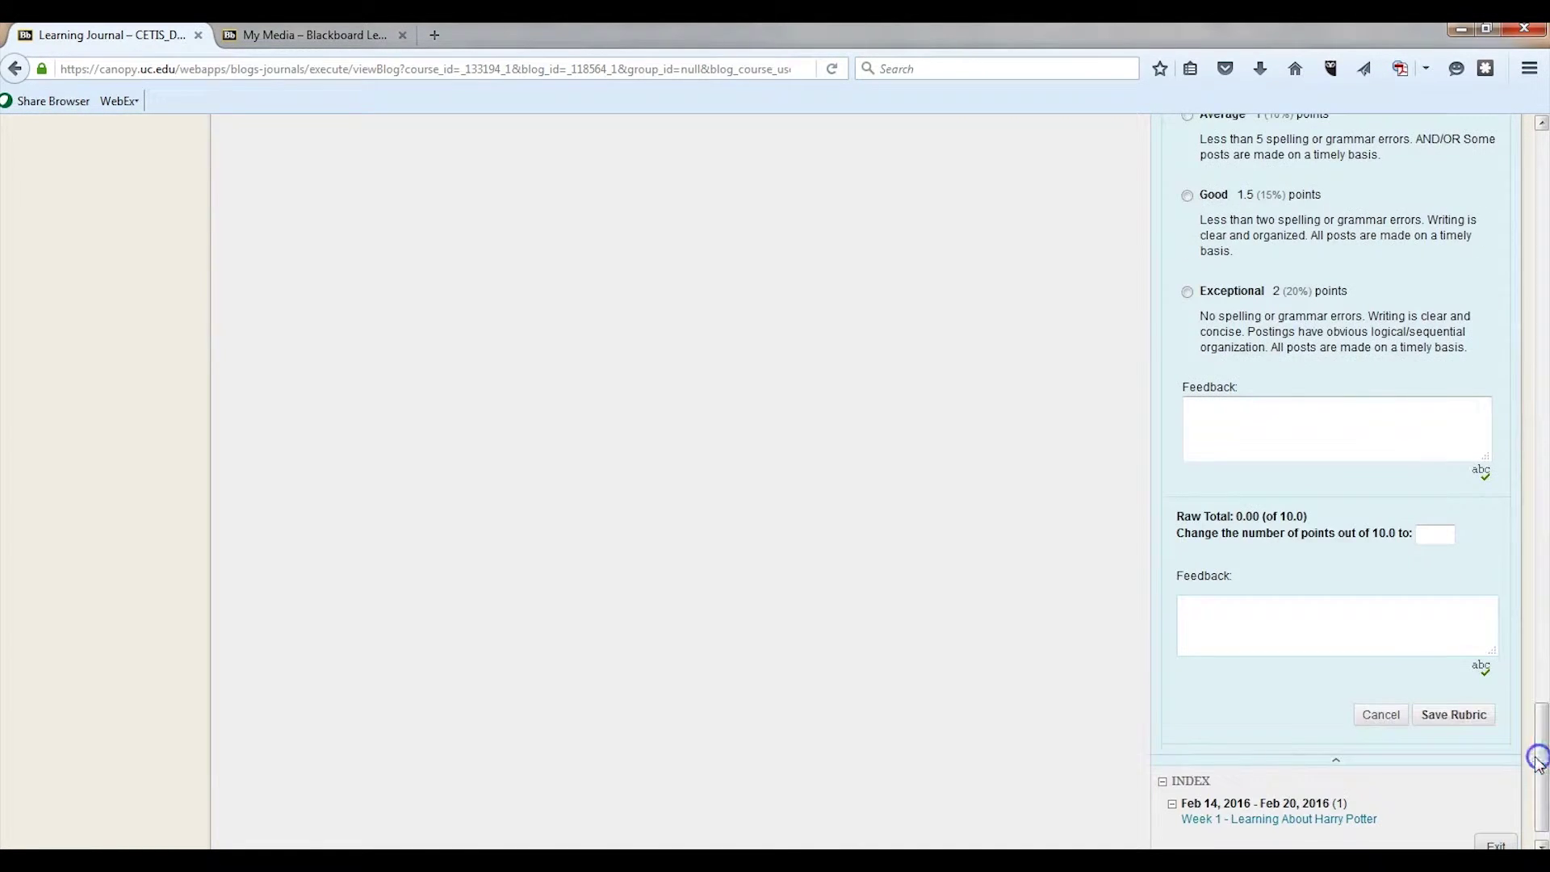
left_click(1382, 714)
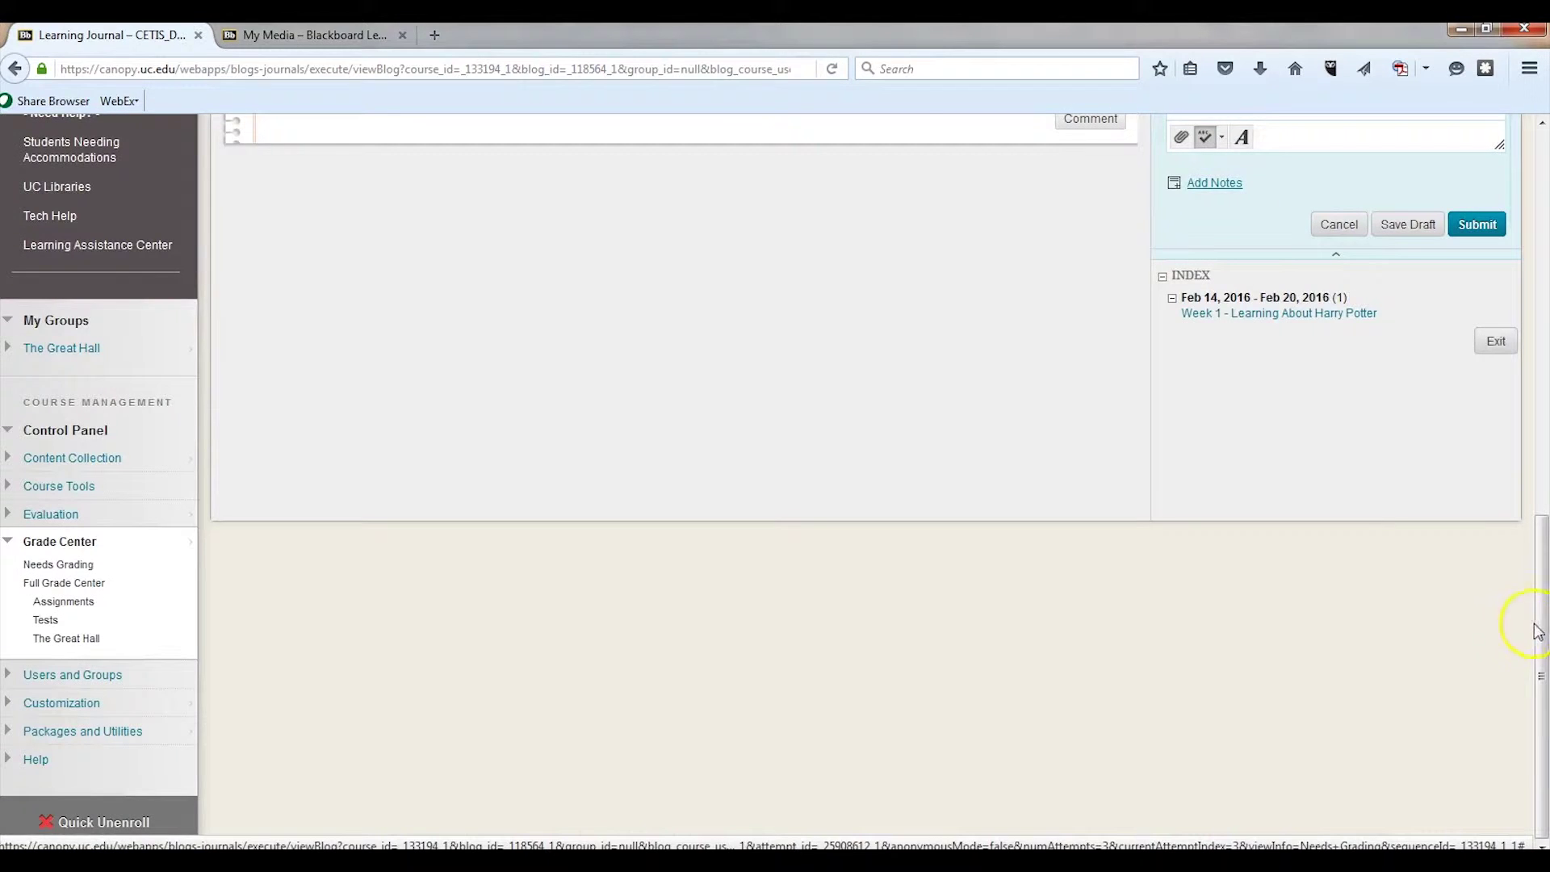
Step: Add a private grading notes area to the journal grade and place the cursor in it
left_click_drag(1536, 632, 1544, 507)
left_click(1360, 416)
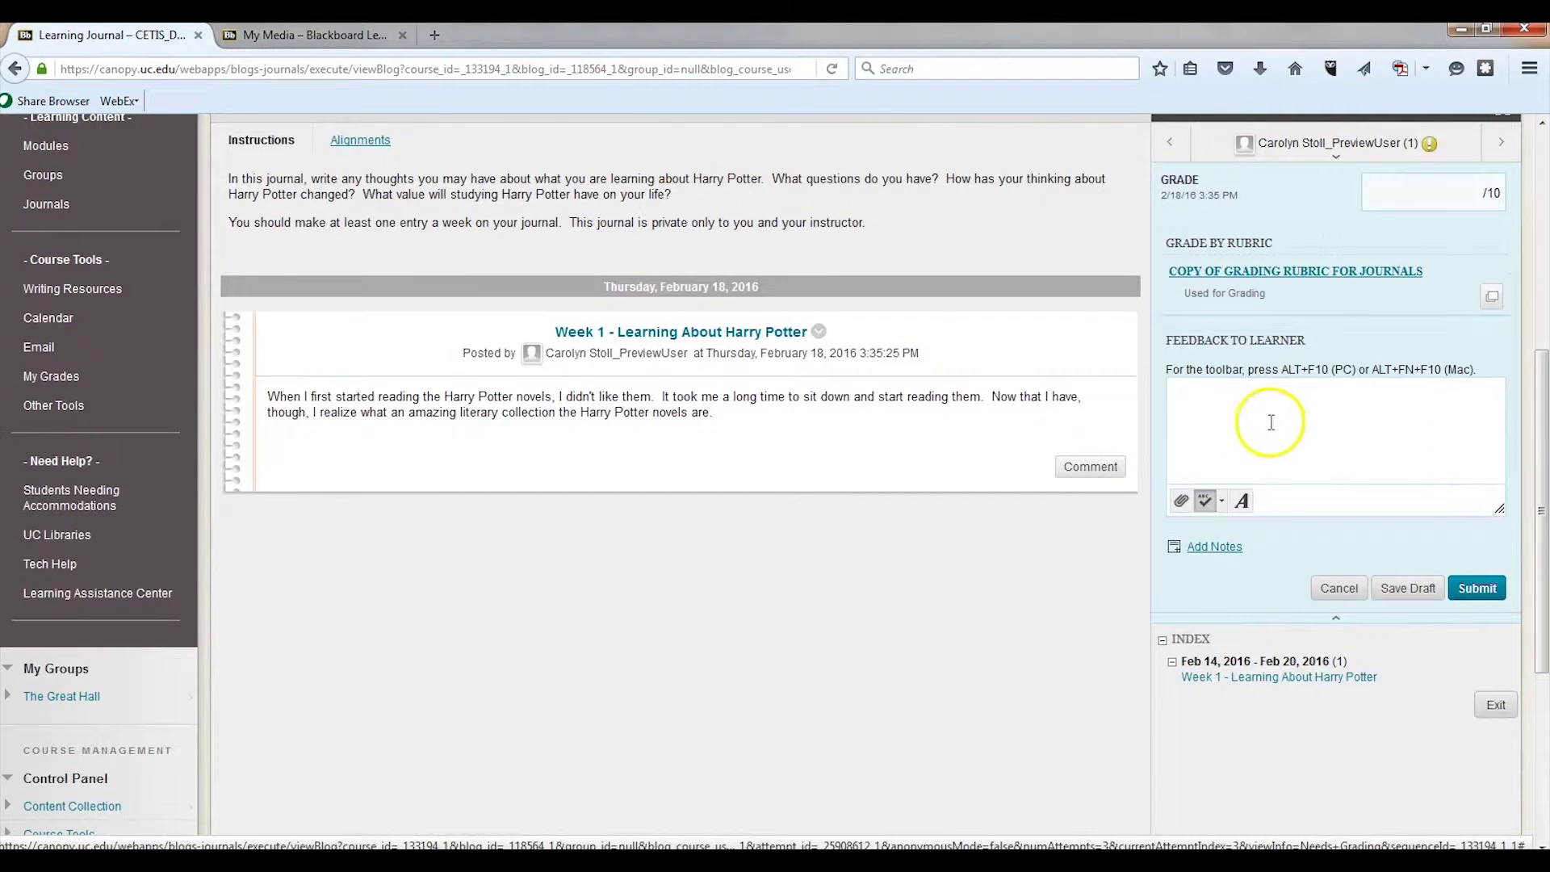
left_click(1214, 547)
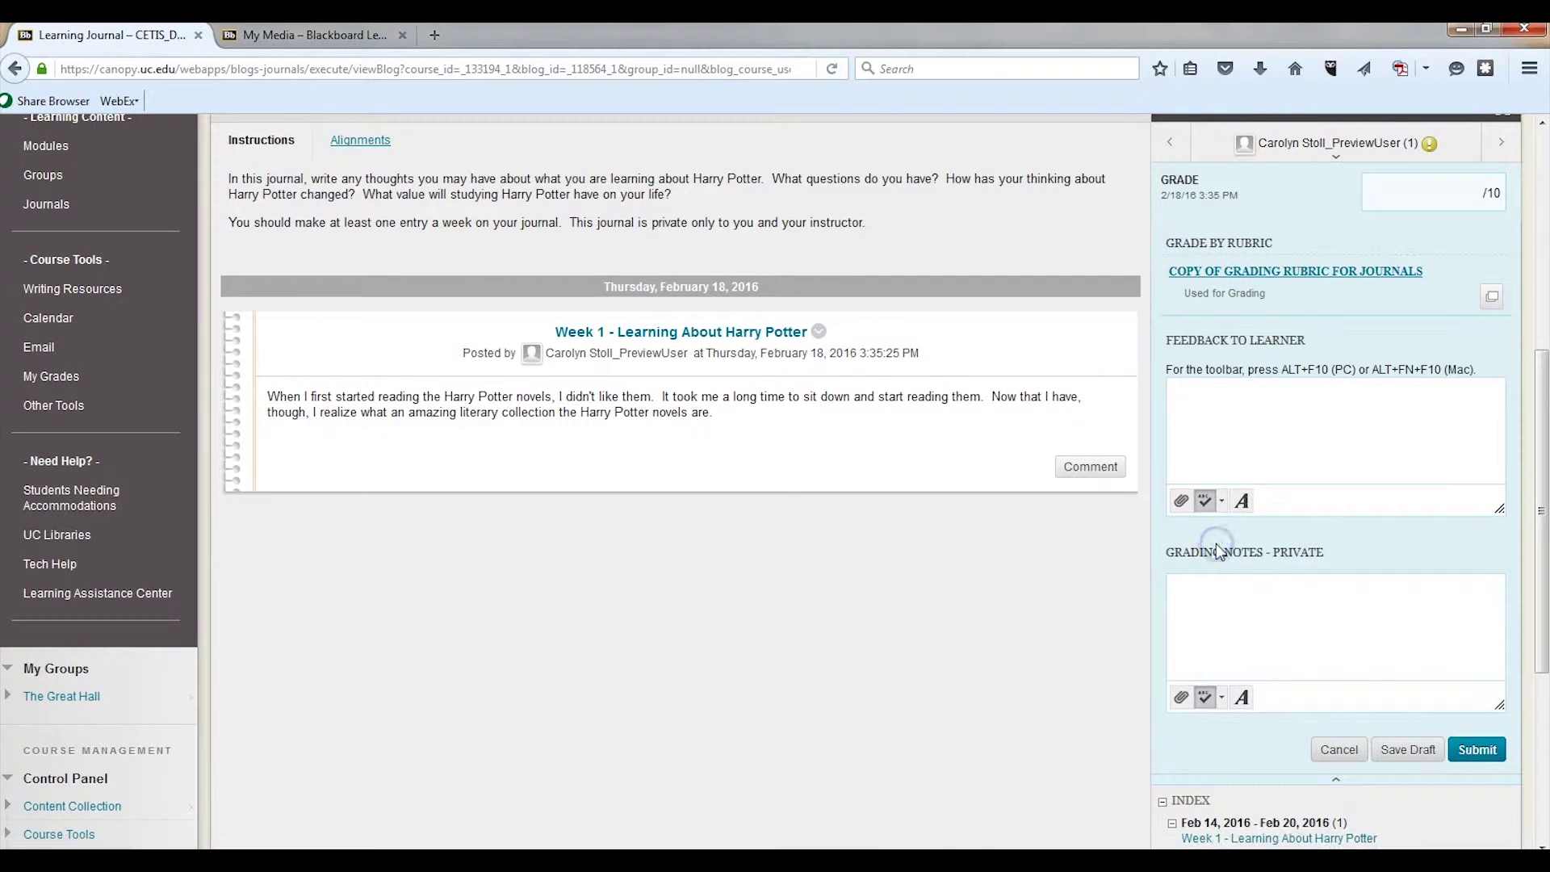
left_click(1218, 610)
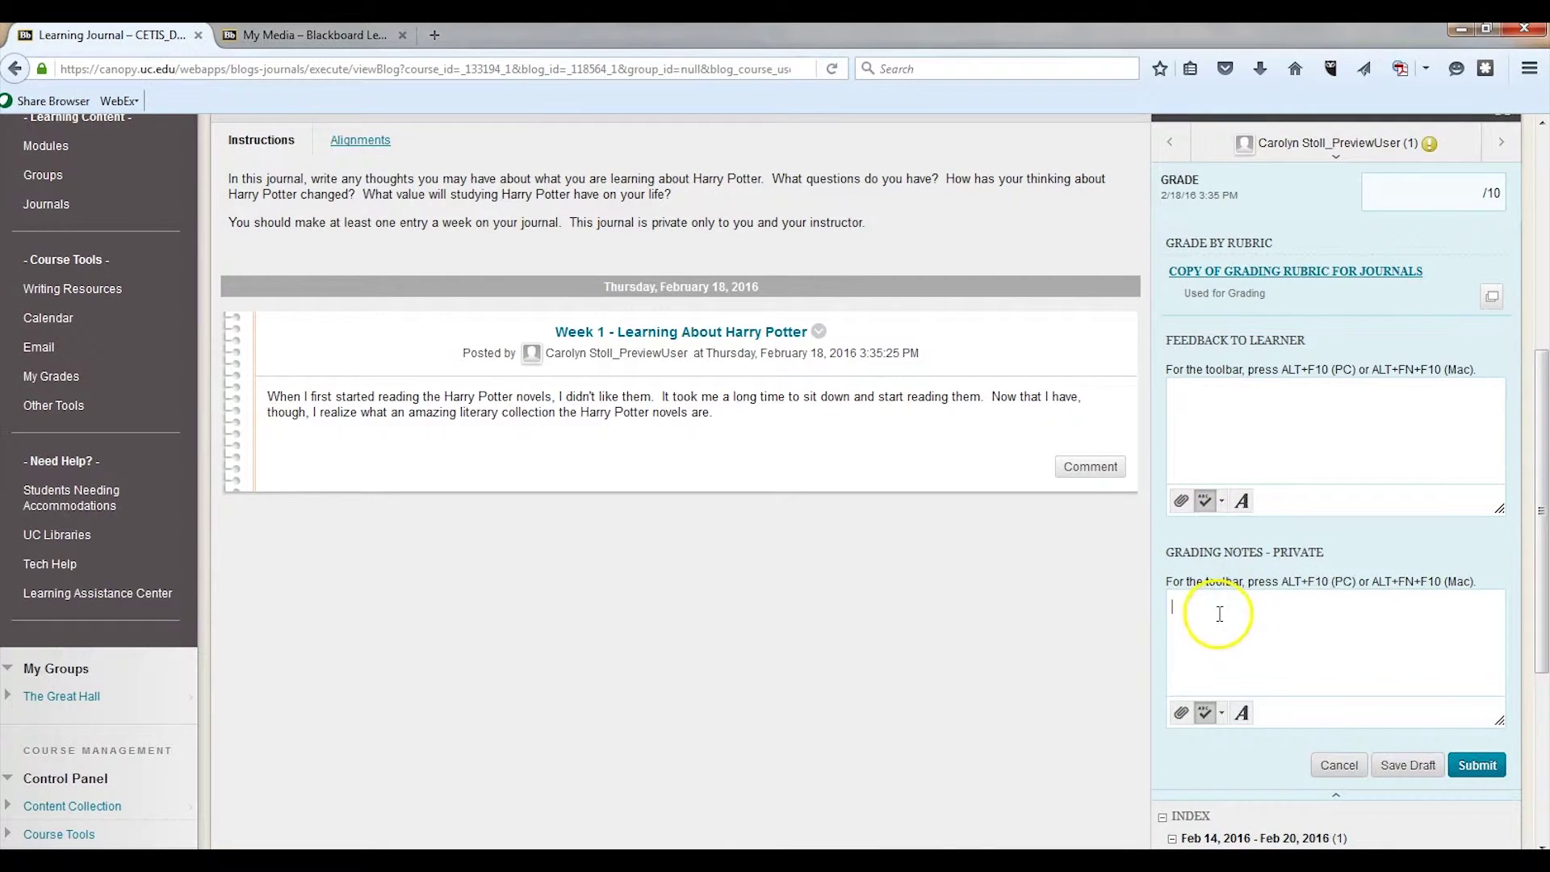
Step: Open the full text editor for the Feedback to Learner field
left_click_drag(1542, 521, 1542, 494)
left_click(1306, 481)
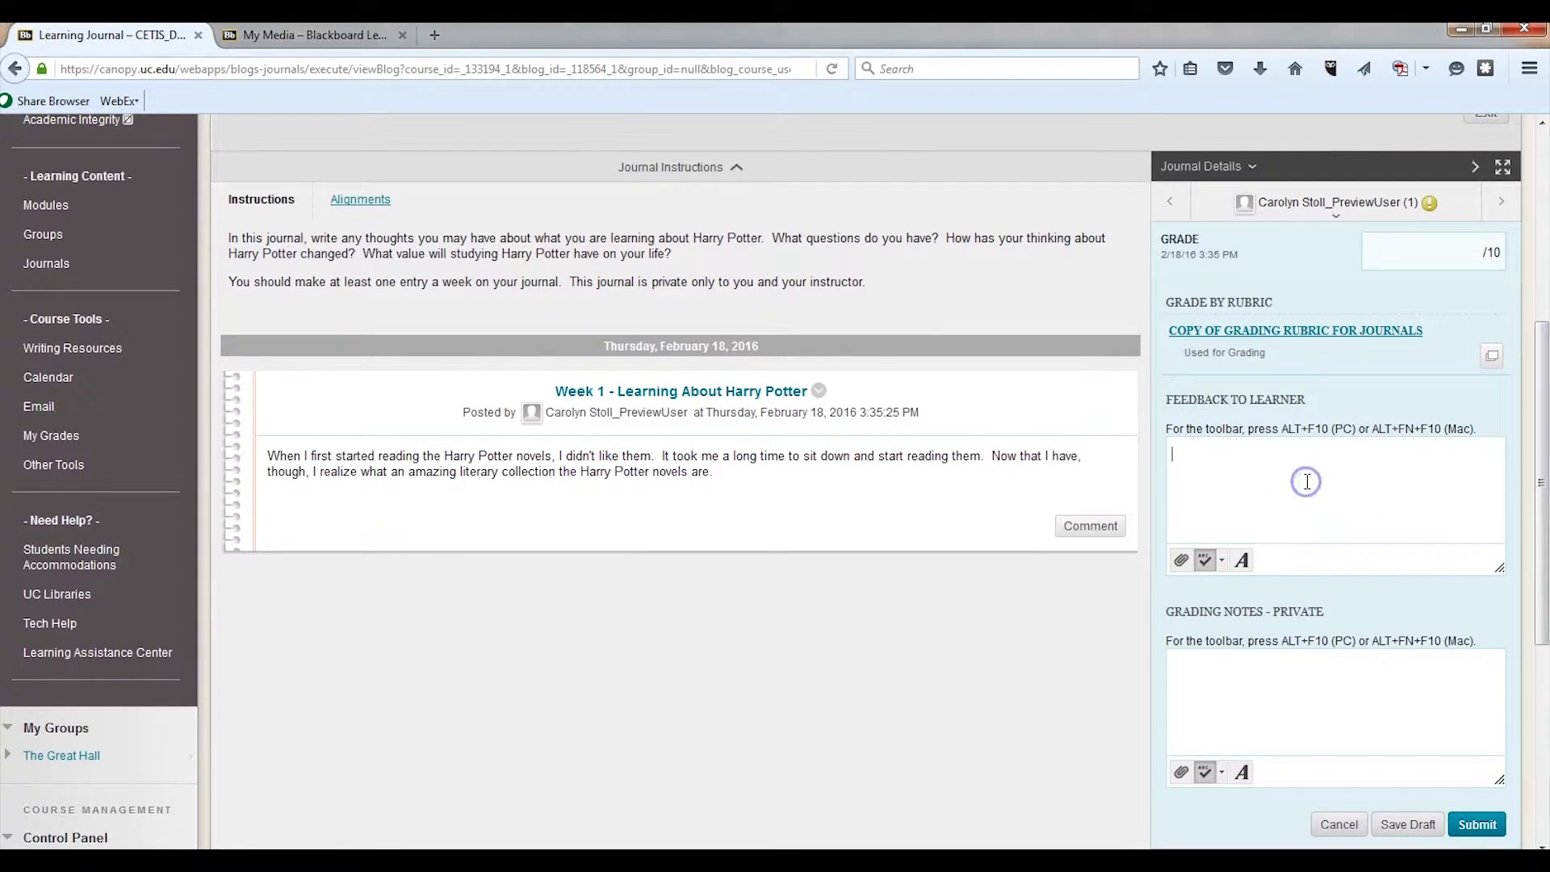
left_click(1242, 559)
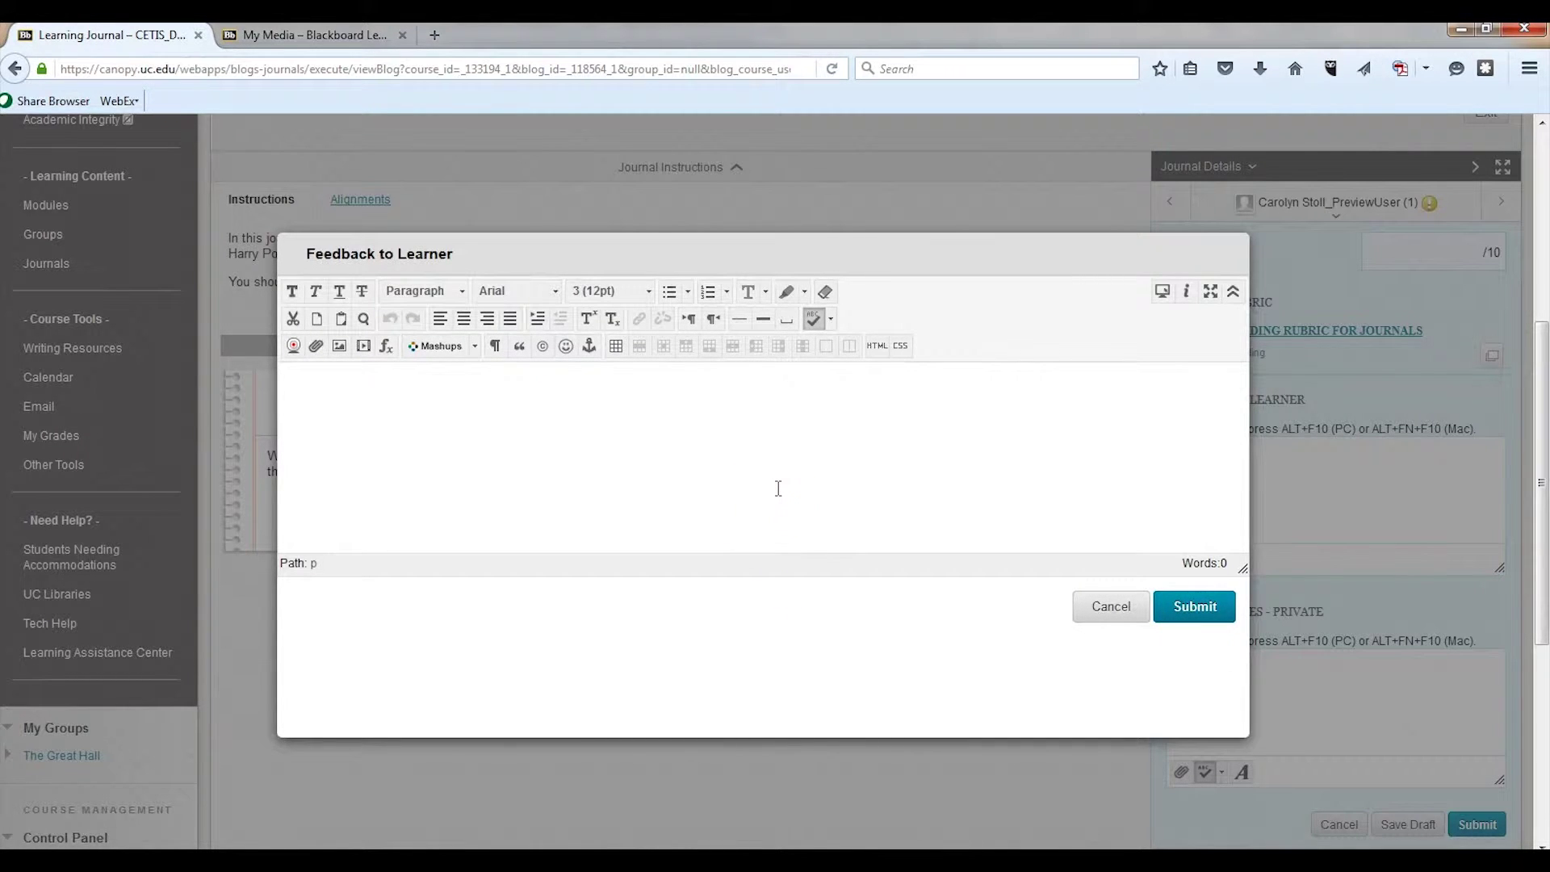
Step: Check the Mashups options in the learner feedback editor, including Kaltura Media, and leave the editor without submitting
left_click(498, 346)
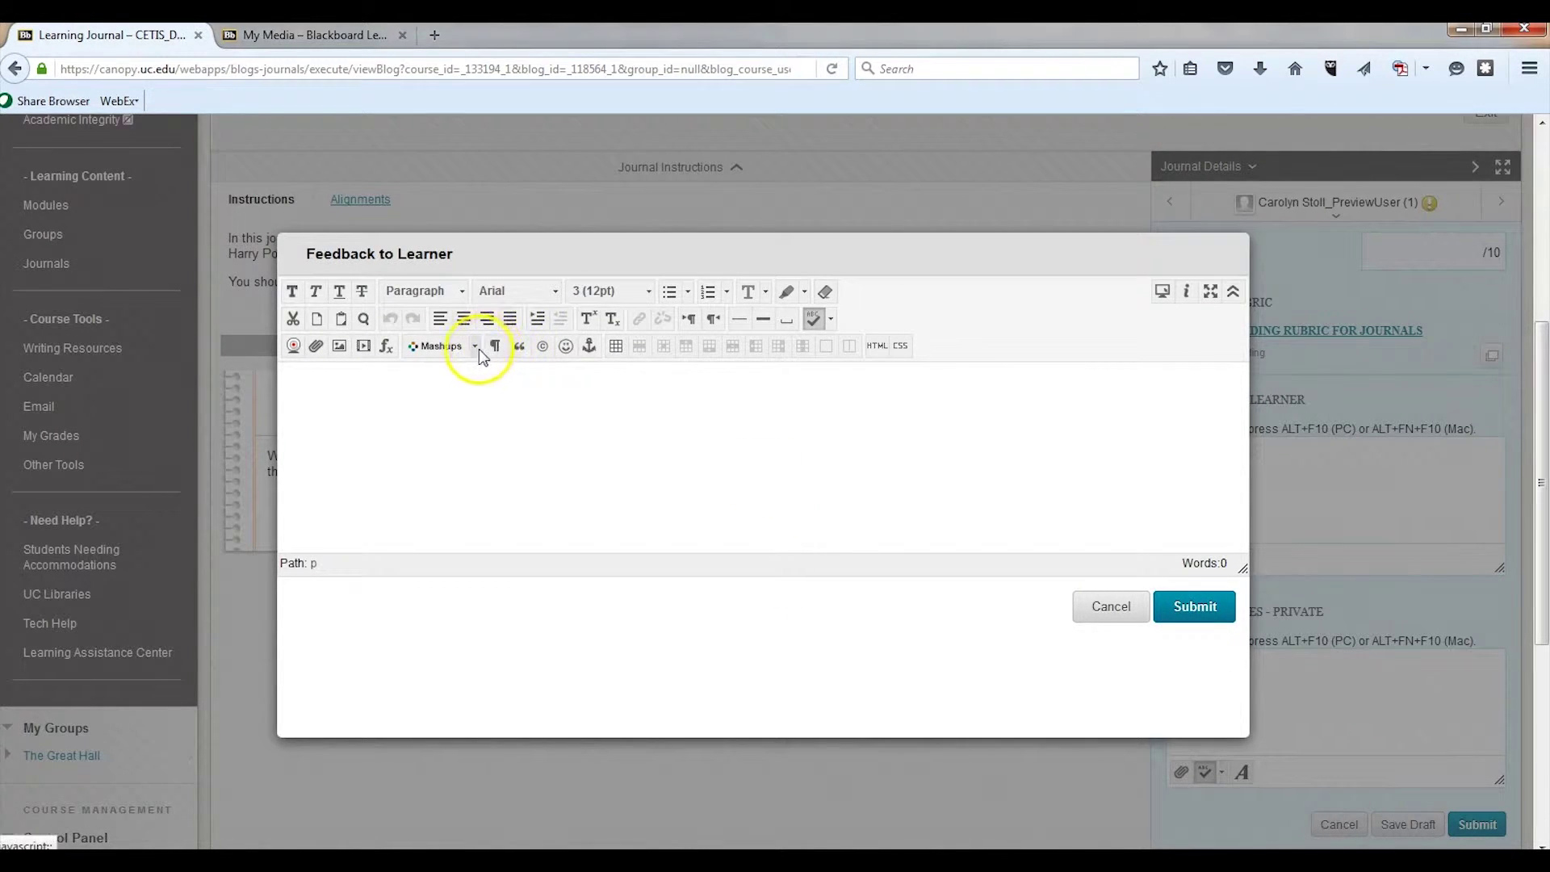
left_click(477, 349)
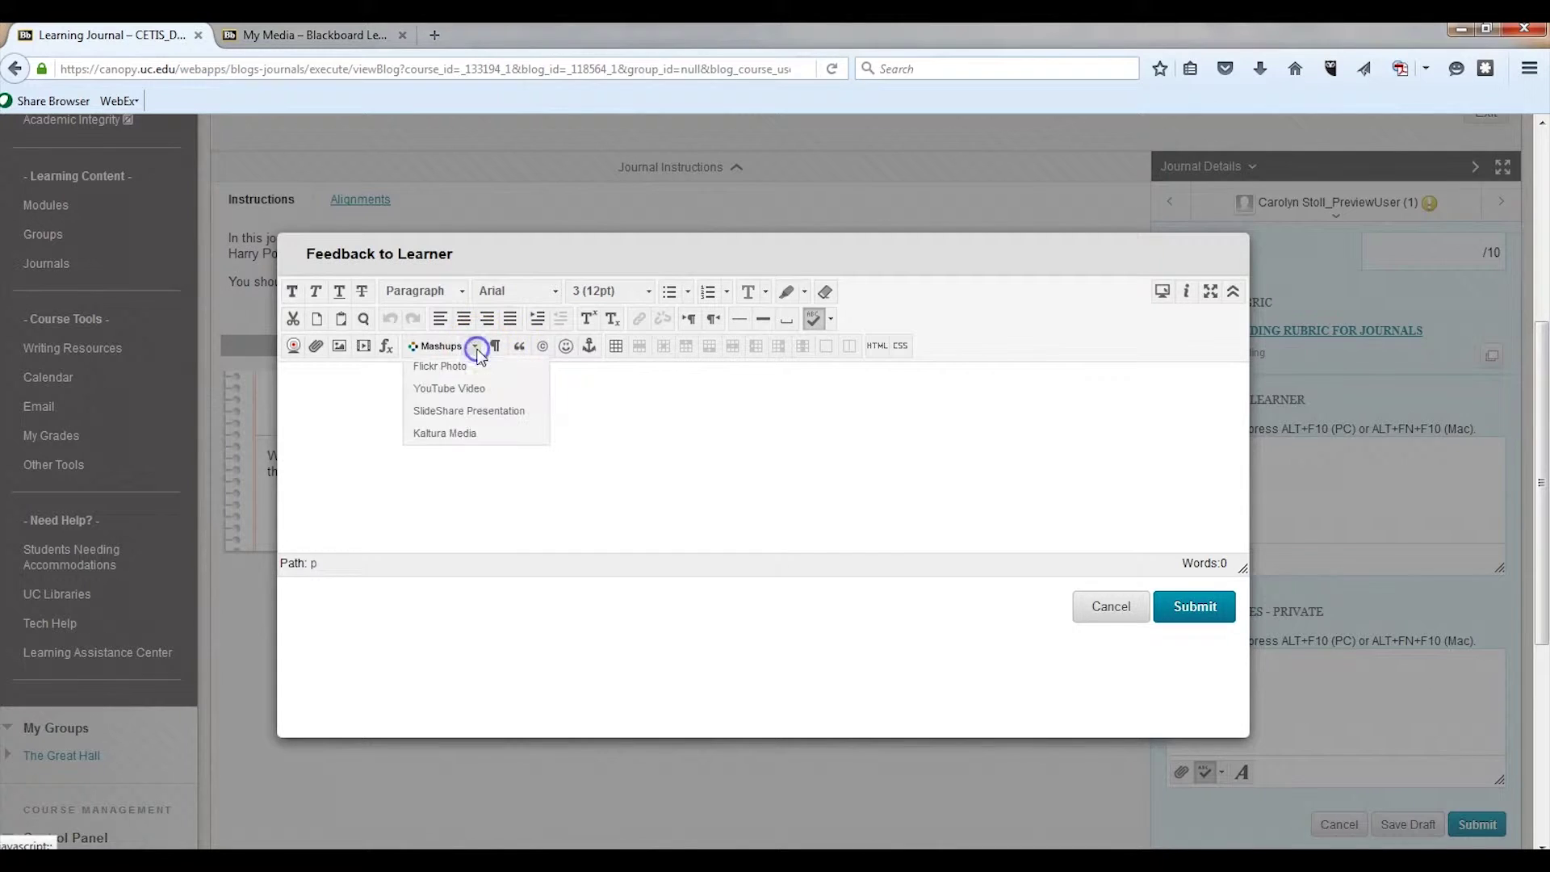
left_click(451, 433)
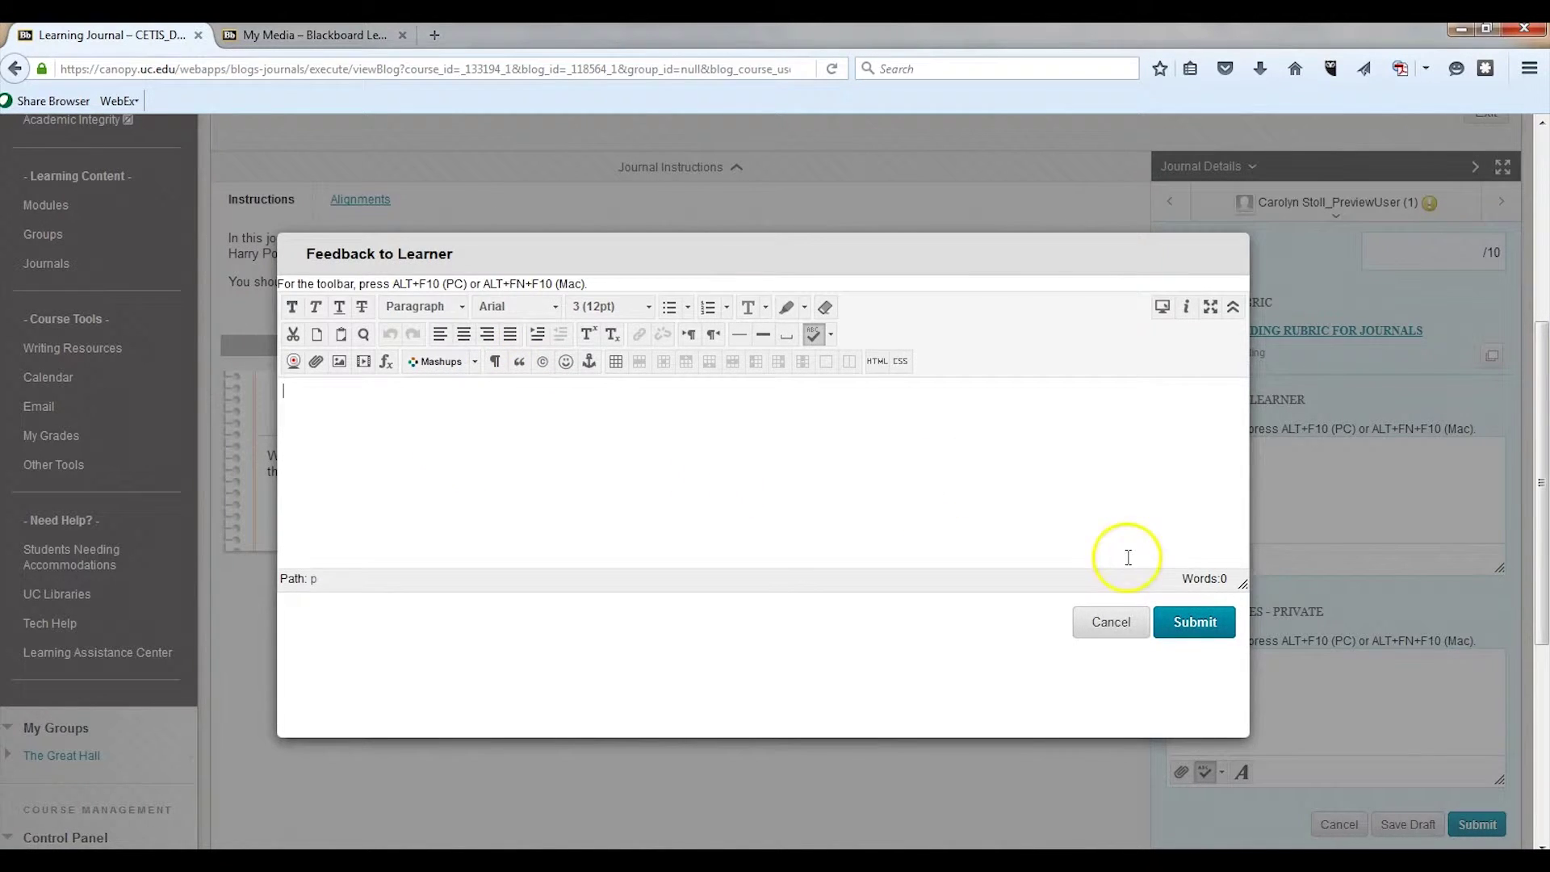
left_click(1109, 630)
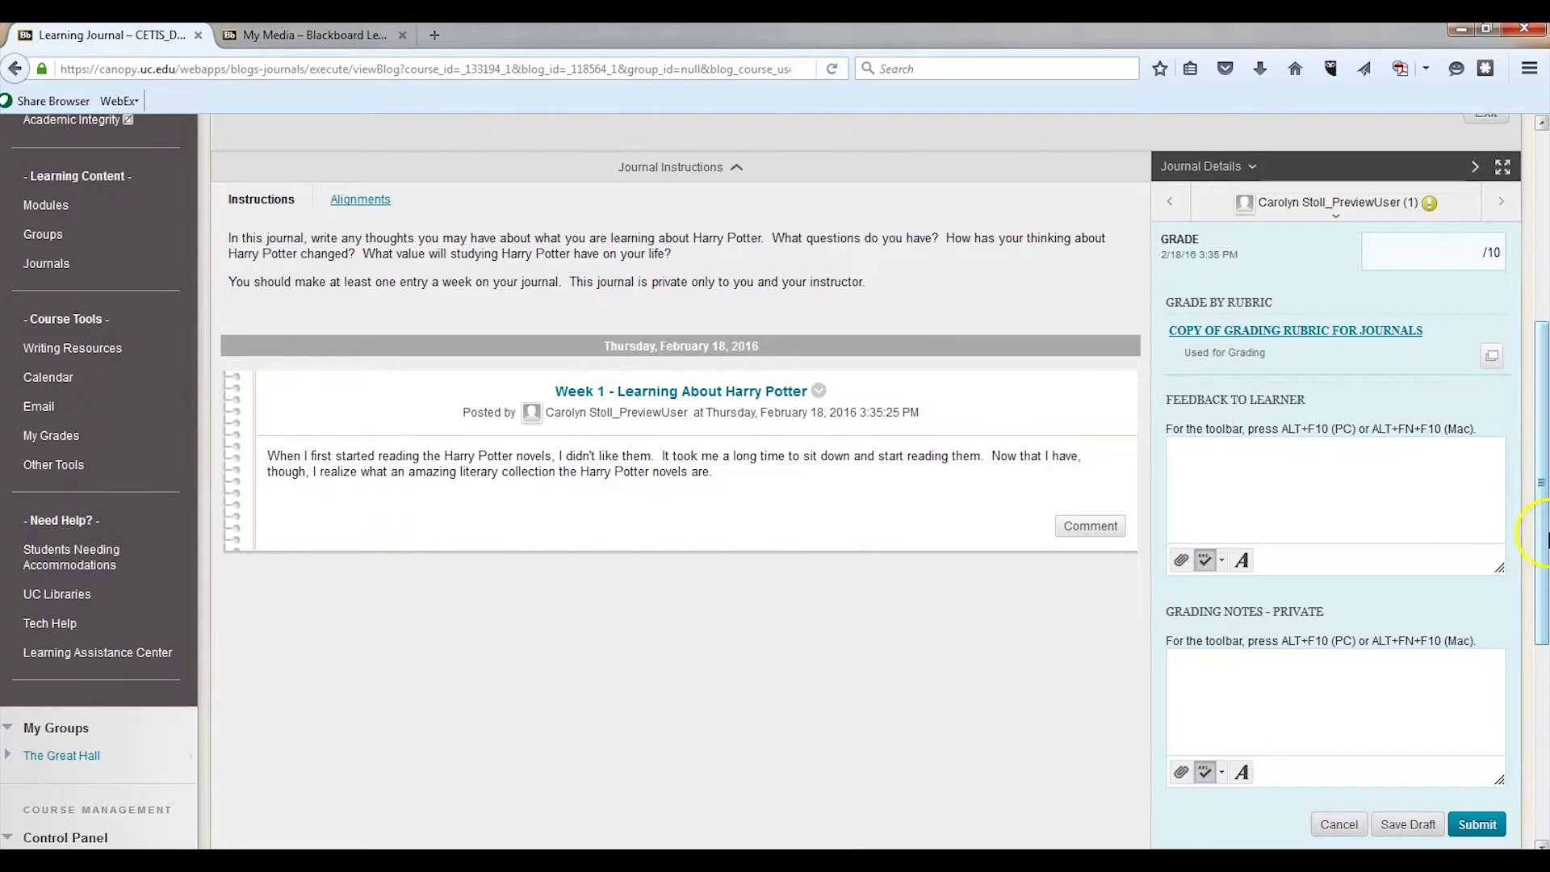
Step: Give the preview student's learning journal a grade of 10 and submit it
scroll(1544, 535, "up", 3)
left_click(1468, 376)
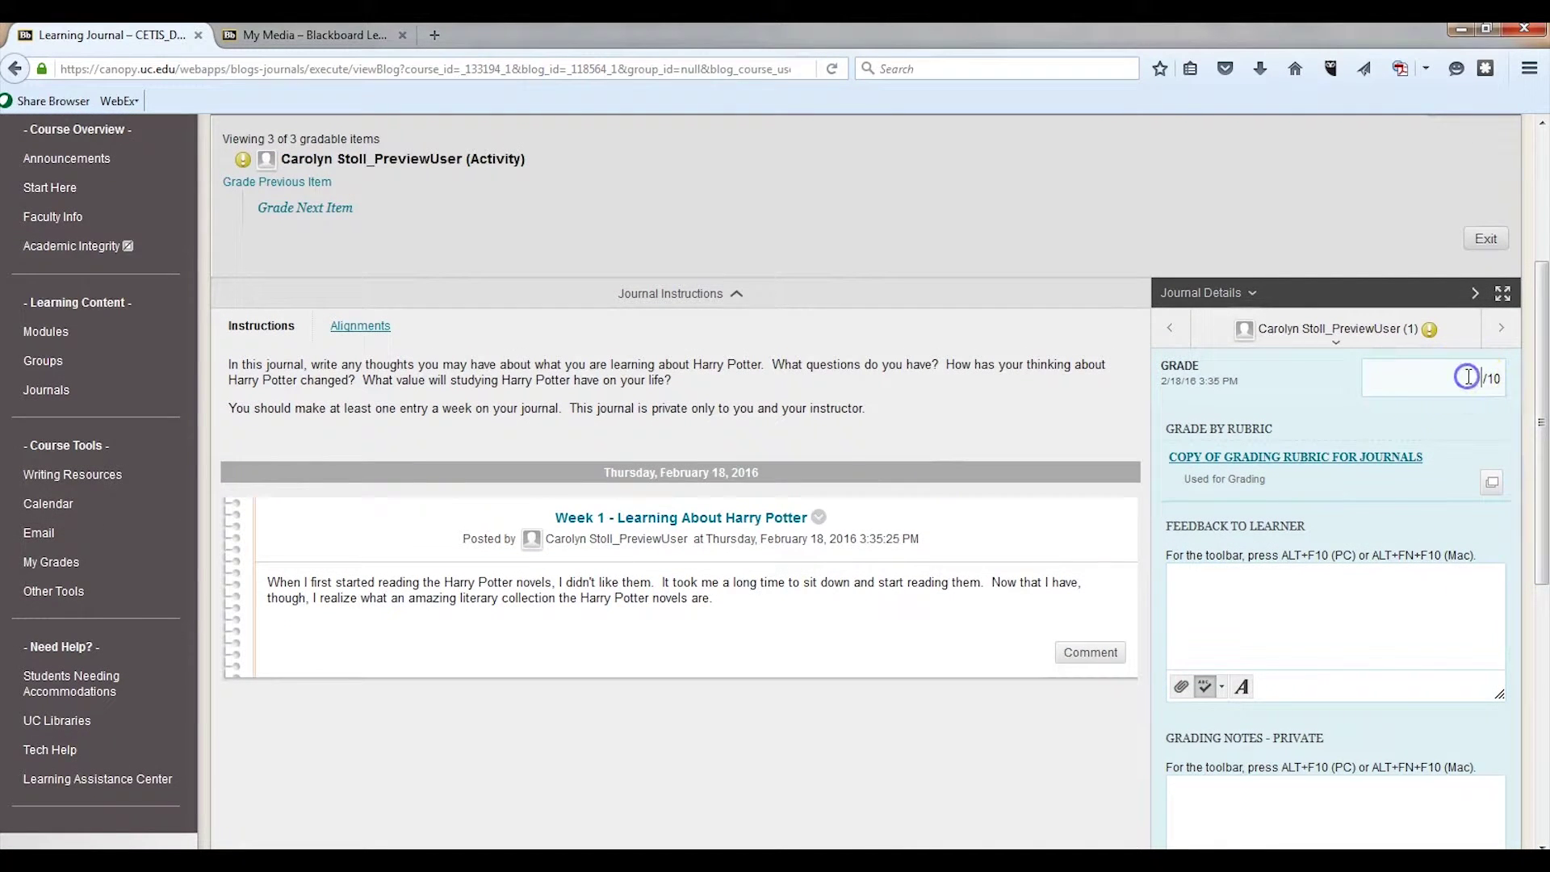
type("10")
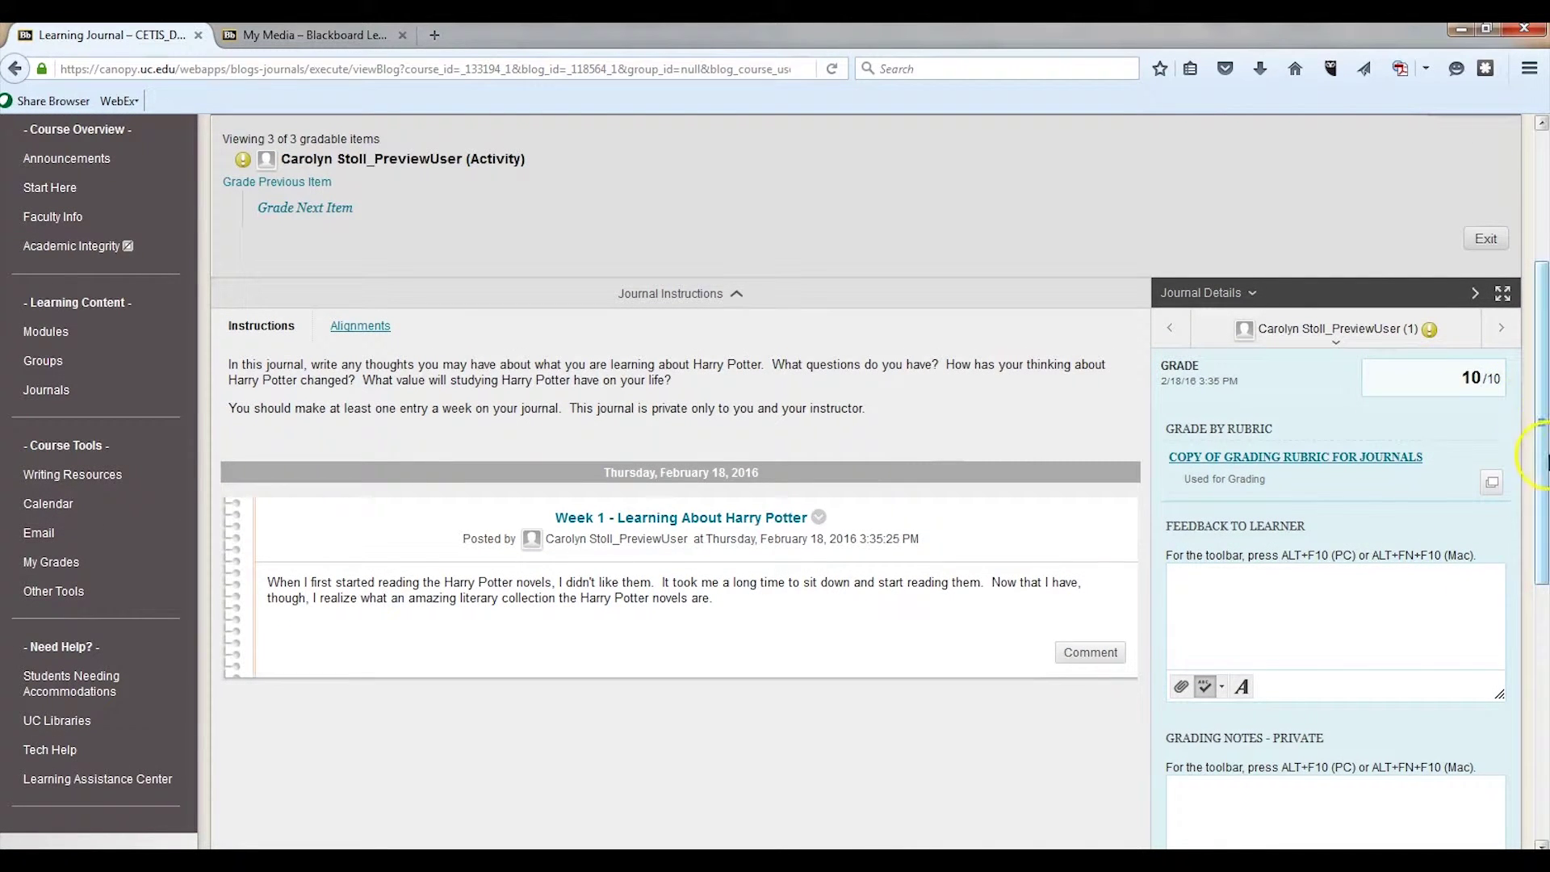
left_click_drag(1543, 457, 1544, 583)
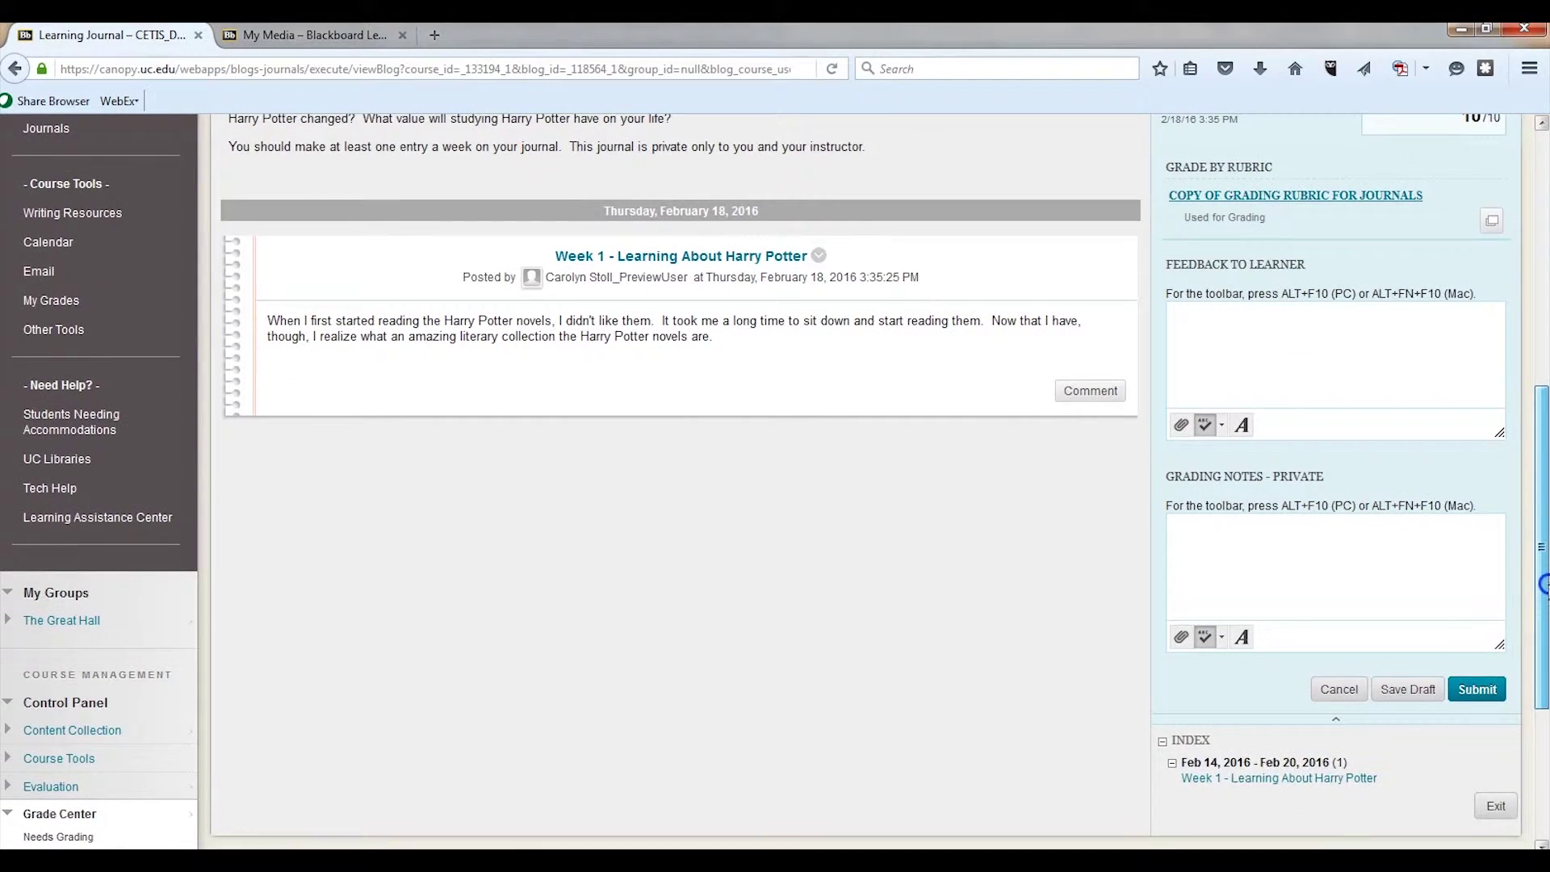
left_click(1474, 688)
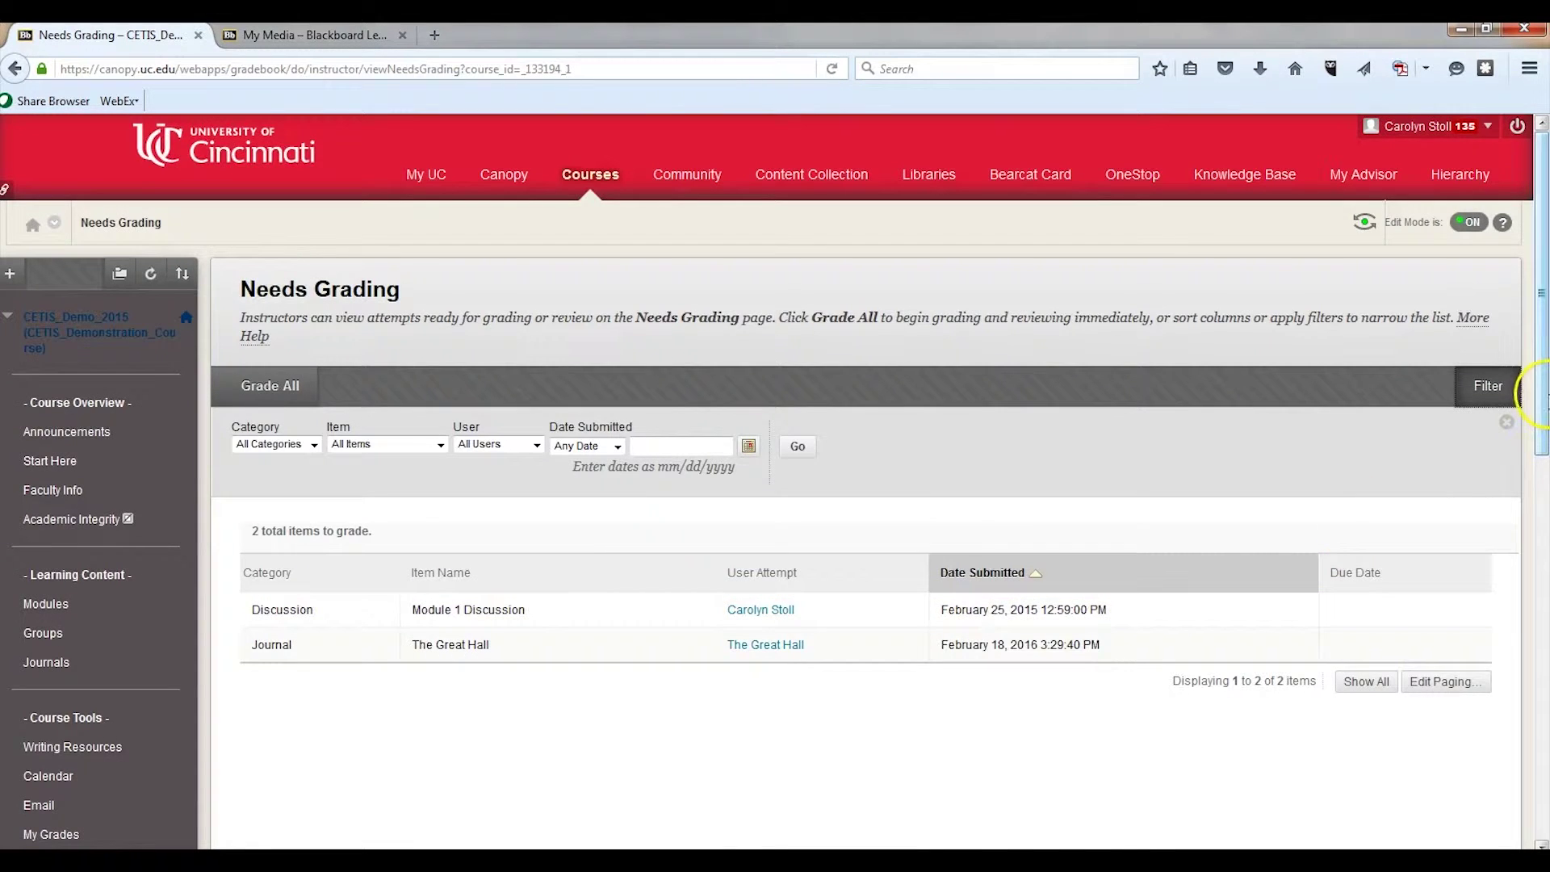
Step: Open the Full Grade Center from the course's Control Panel
left_click_drag(1544, 391, 1543, 564)
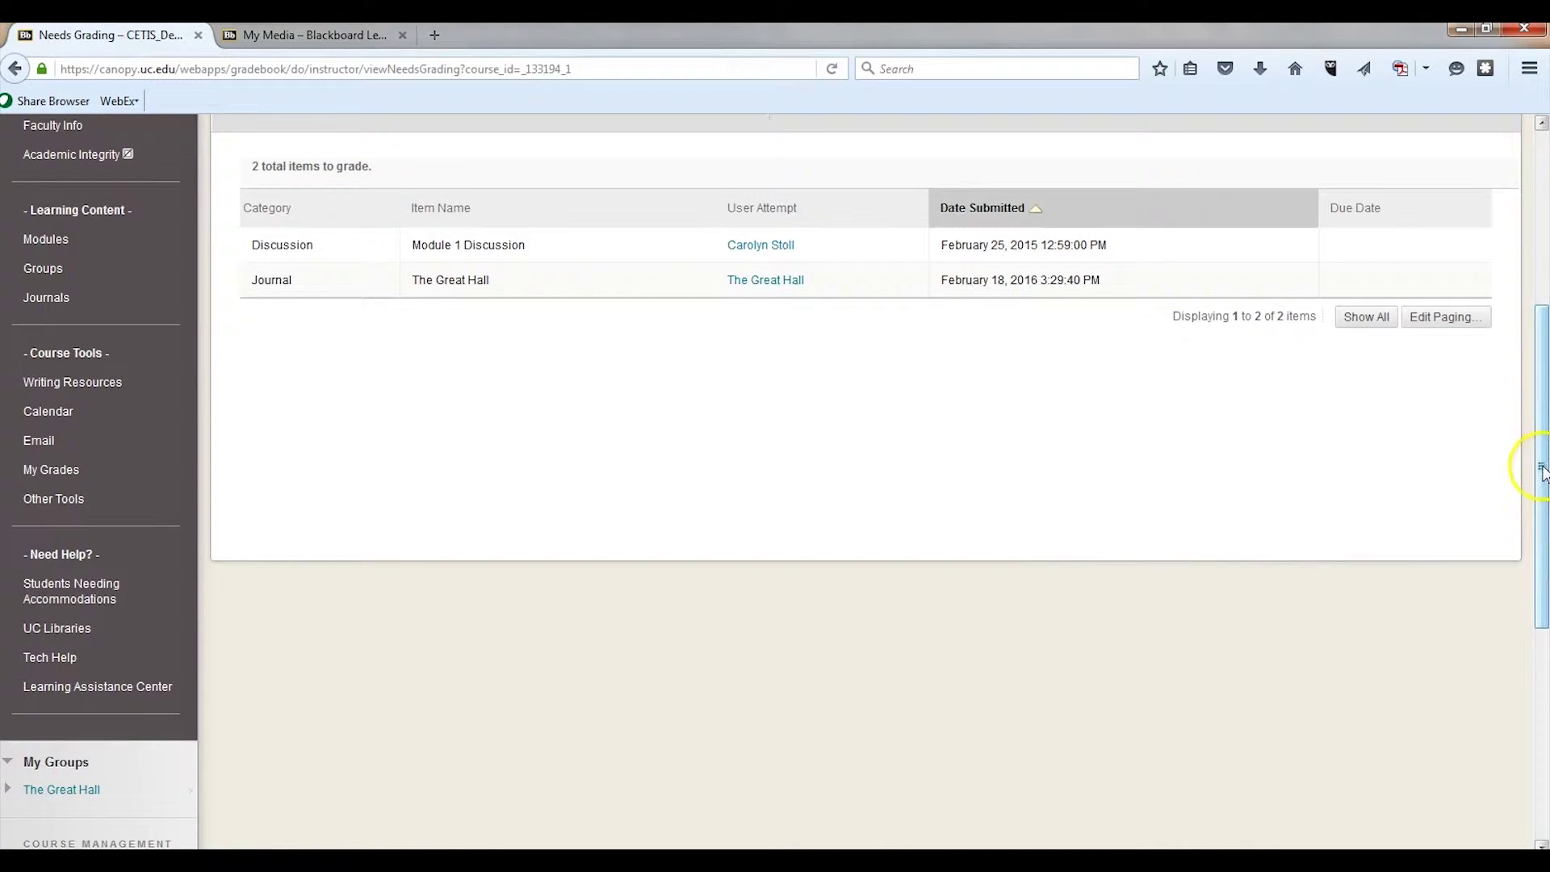
mouse_move(1542, 468)
left_mouse_down()
mouse_move(1539, 553)
mouse_move(1538, 471)
left_mouse_up()
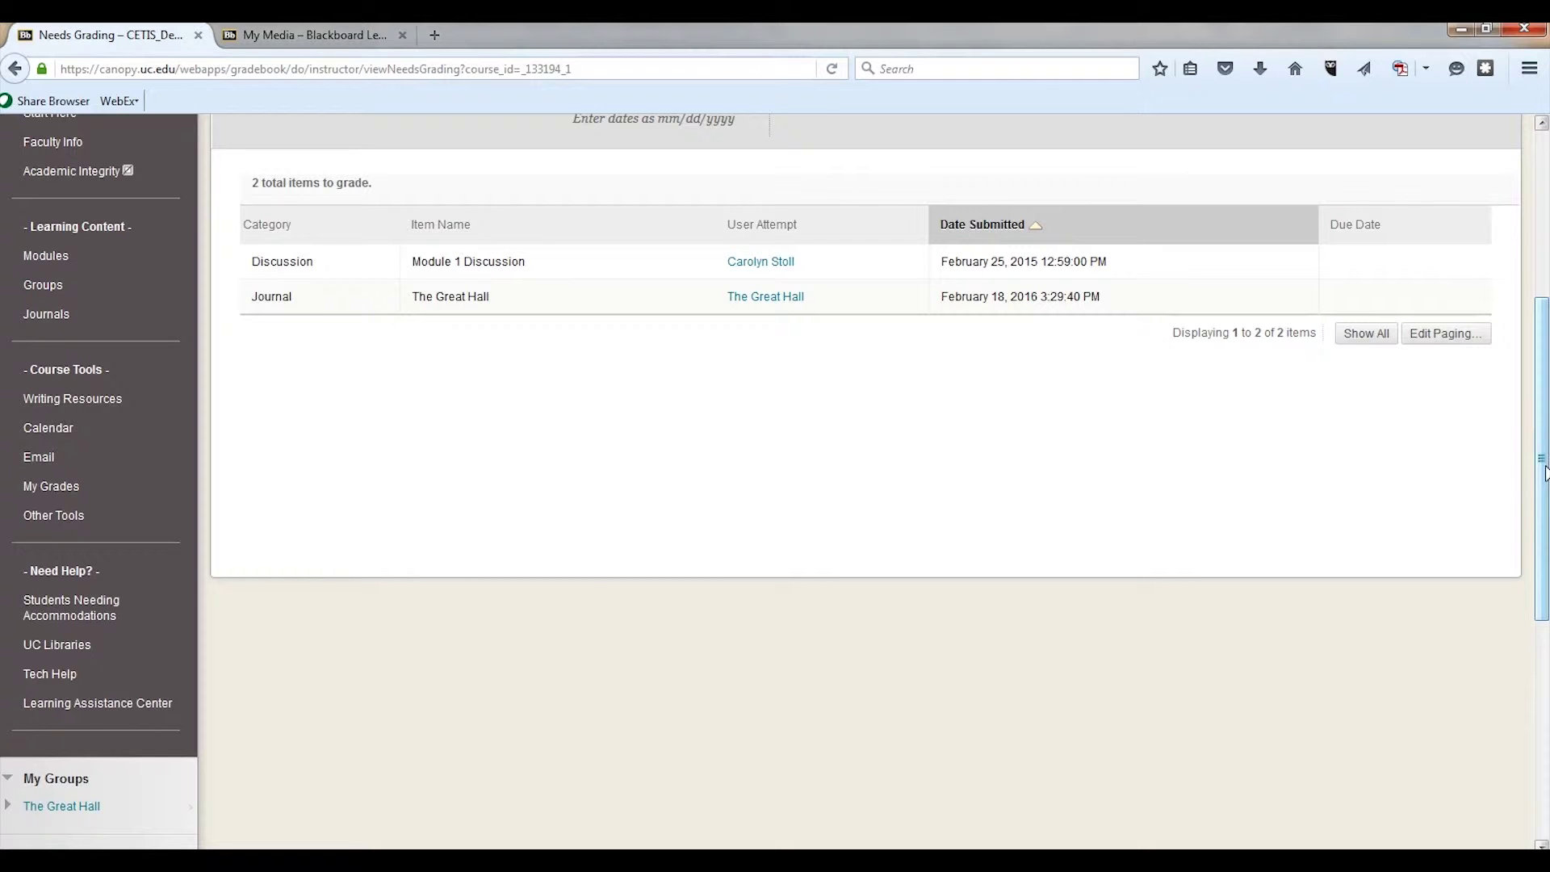
left_click_drag(1544, 472, 1542, 627)
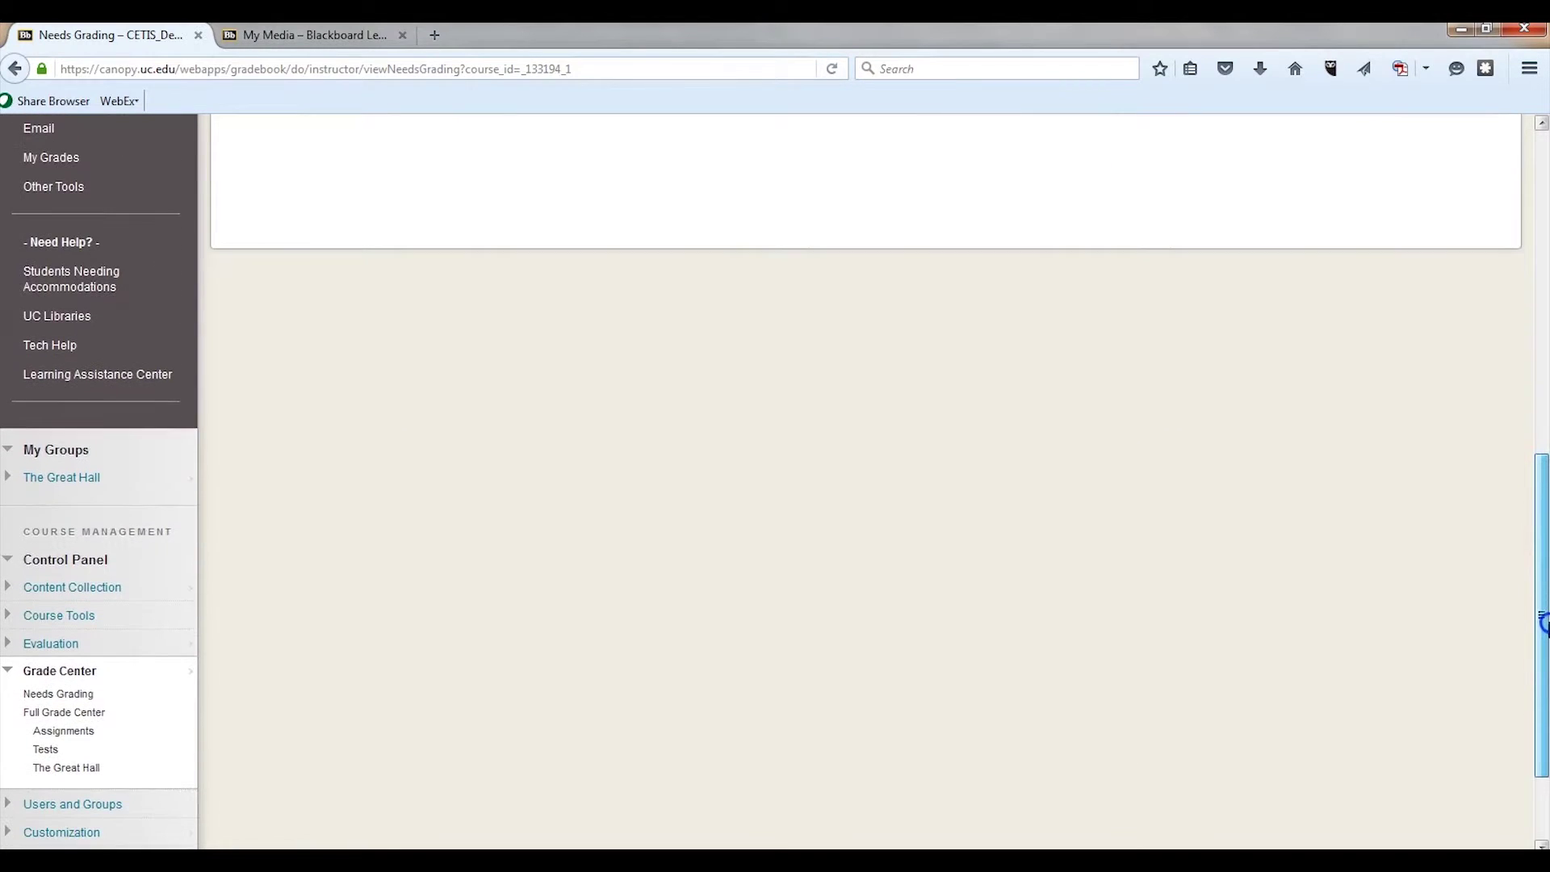
left_click(71, 712)
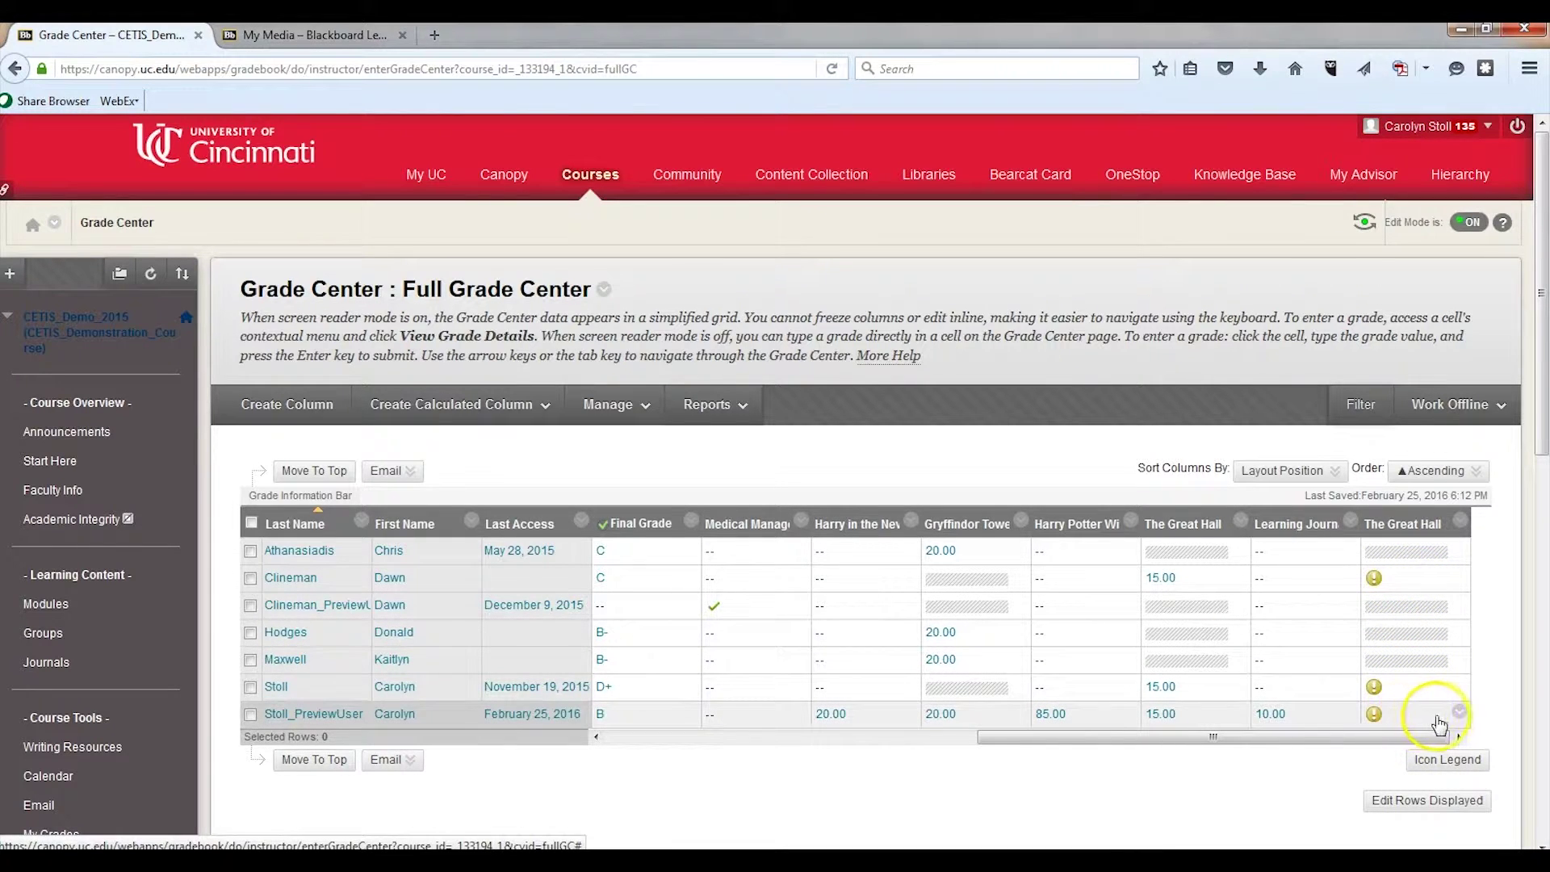
Step: Open the preview student's ungraded The Great Hall group journal with Grade User Activity from its Grade Center cell
left_click(1460, 712)
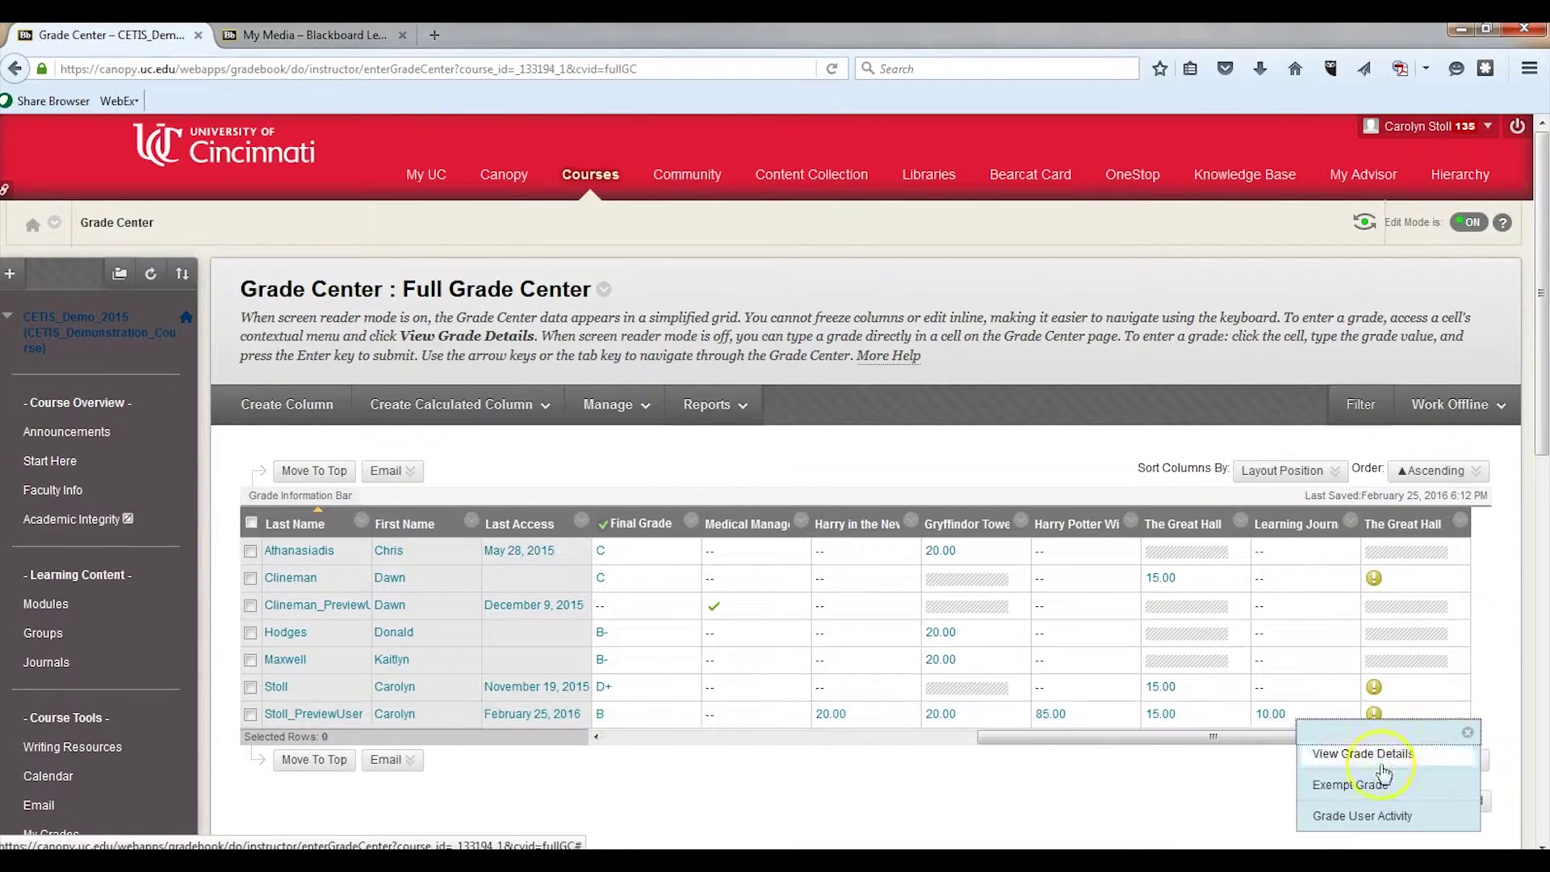
left_click(1336, 820)
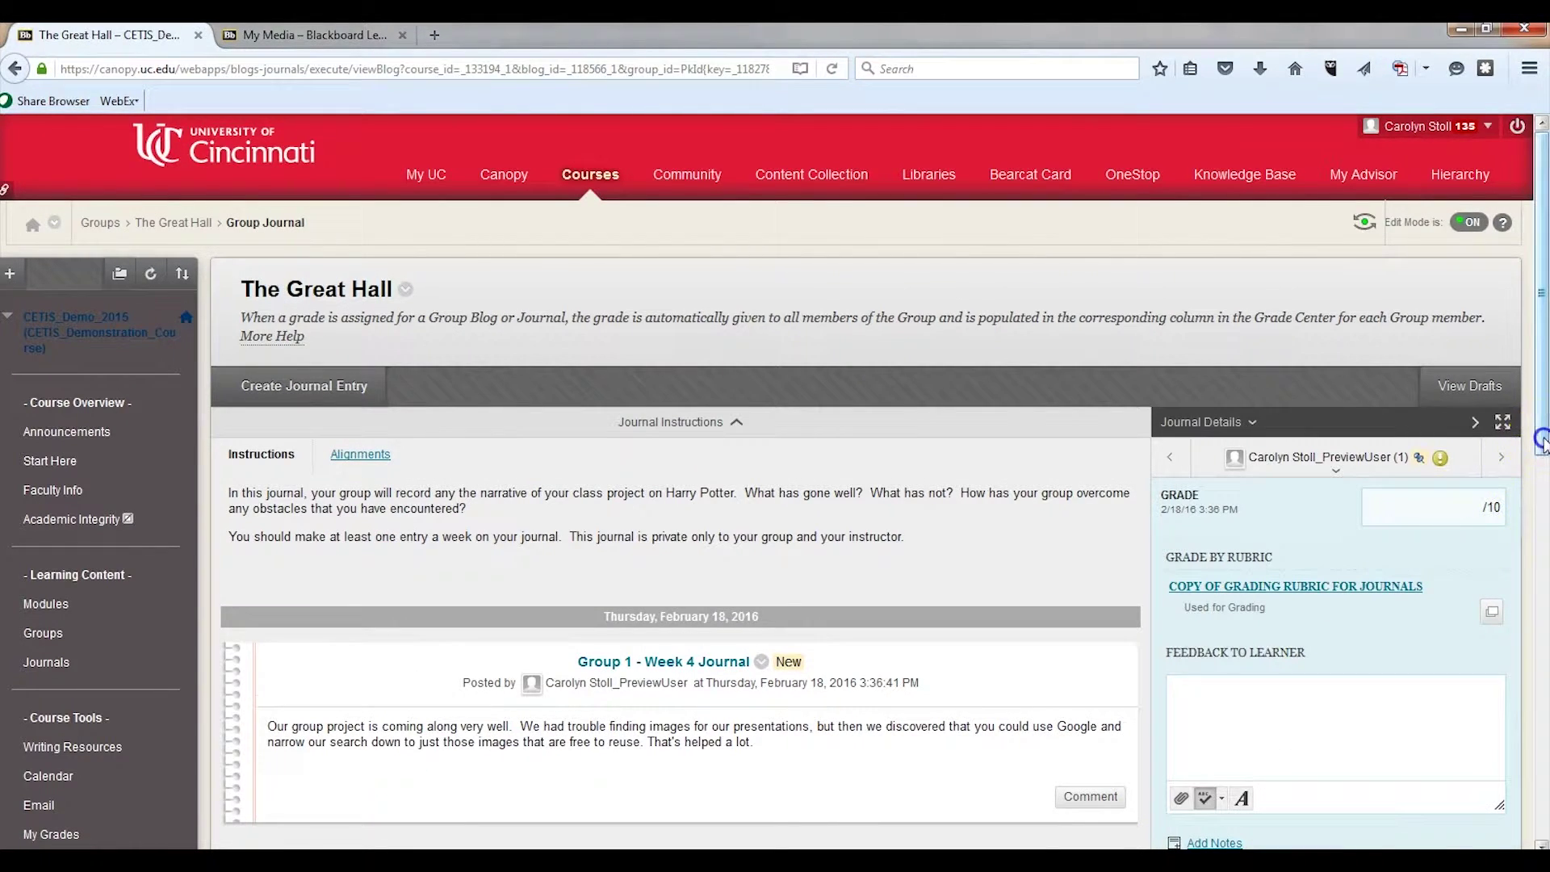
scroll(1515, 428, "down", 3)
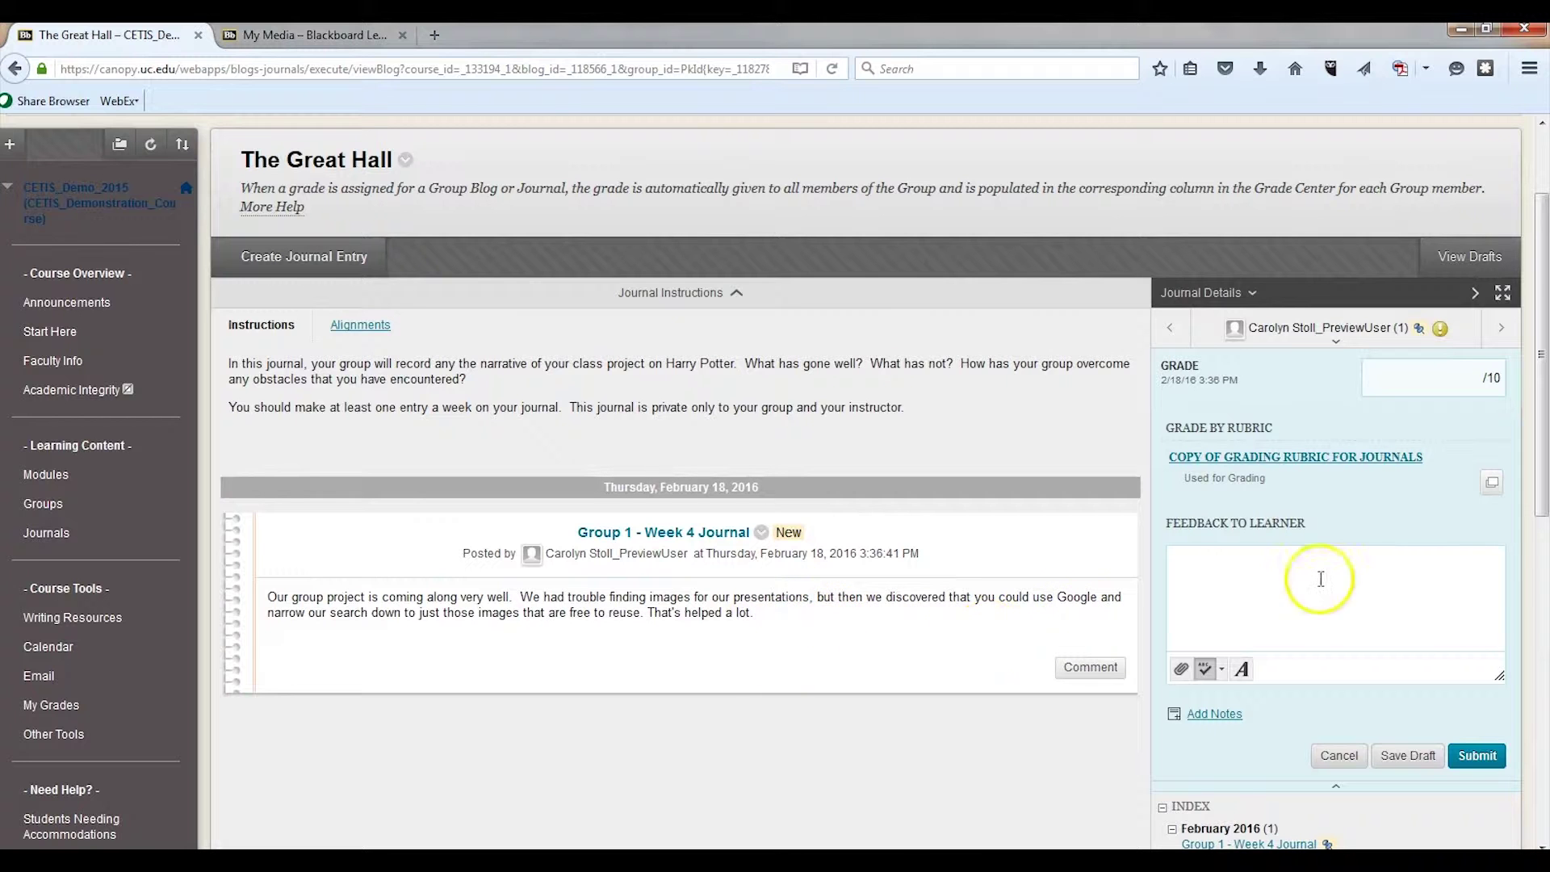
mouse_move(1543, 483)
left_mouse_down()
mouse_move(1543, 523)
mouse_move(1543, 506)
left_mouse_up()
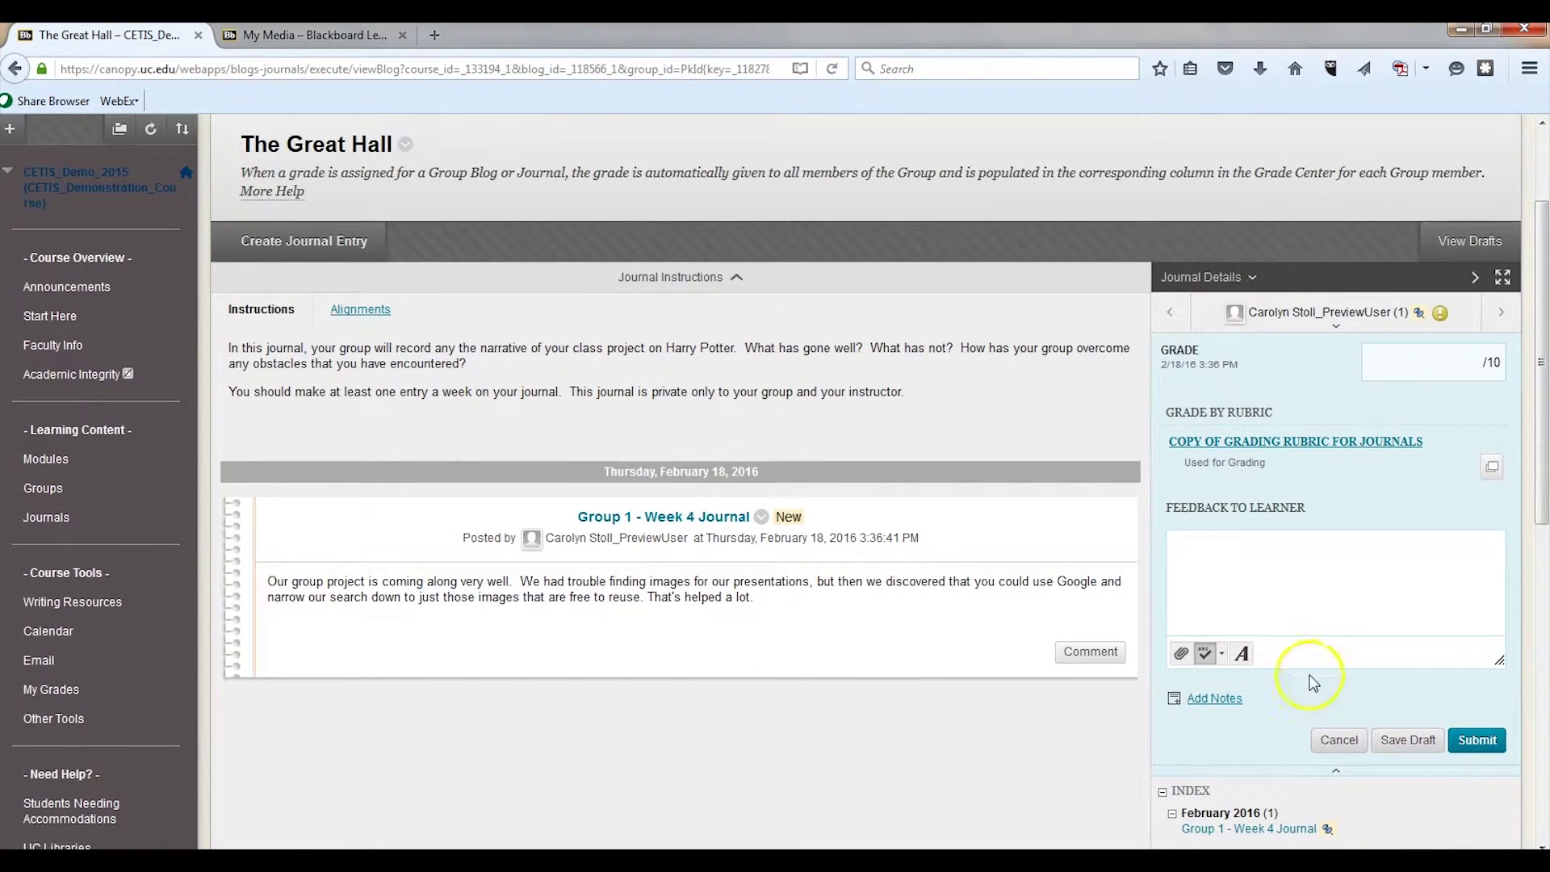
Step: Switch the Journal Details of The Great Hall journal from the preview student to All Group Members
left_click(1429, 367)
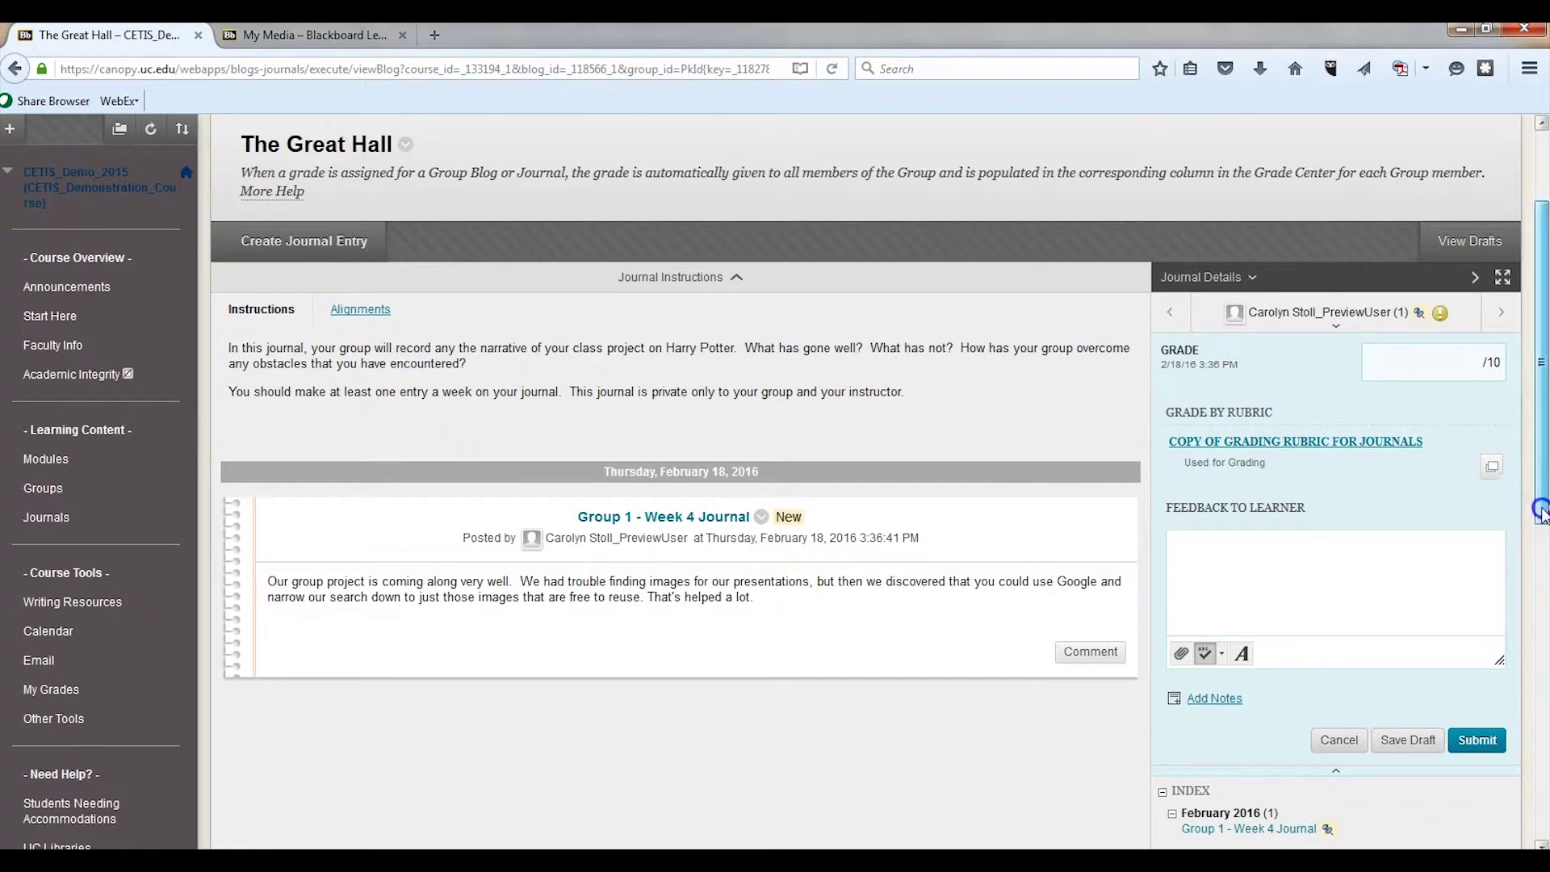
mouse_move(1542, 507)
left_mouse_down()
mouse_move(1542, 575)
mouse_move(1542, 529)
left_mouse_up()
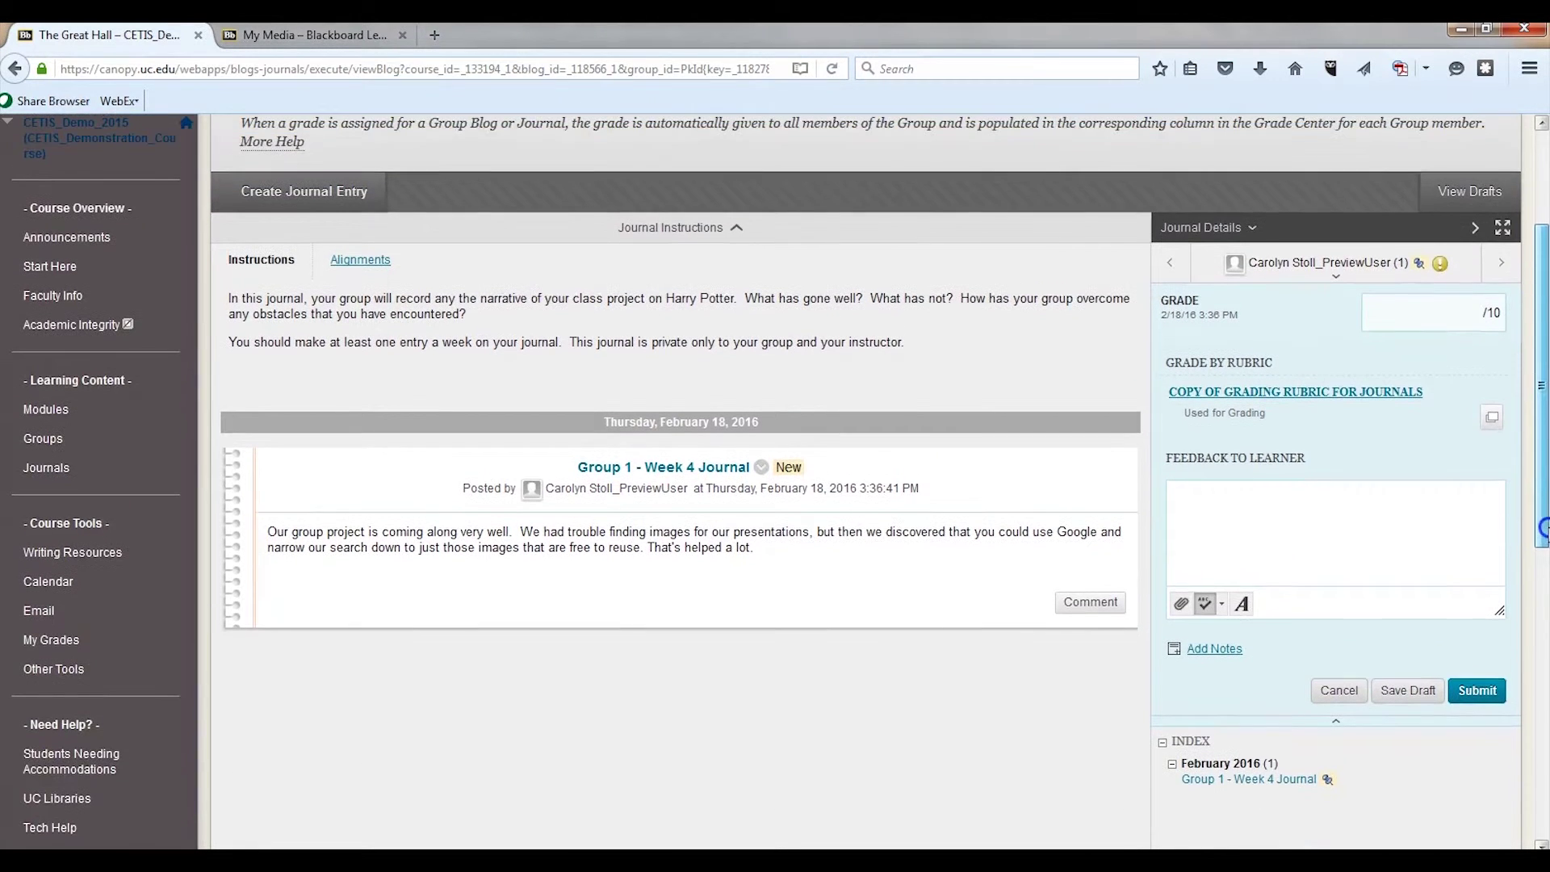
left_click(1329, 272)
left_click(1250, 343)
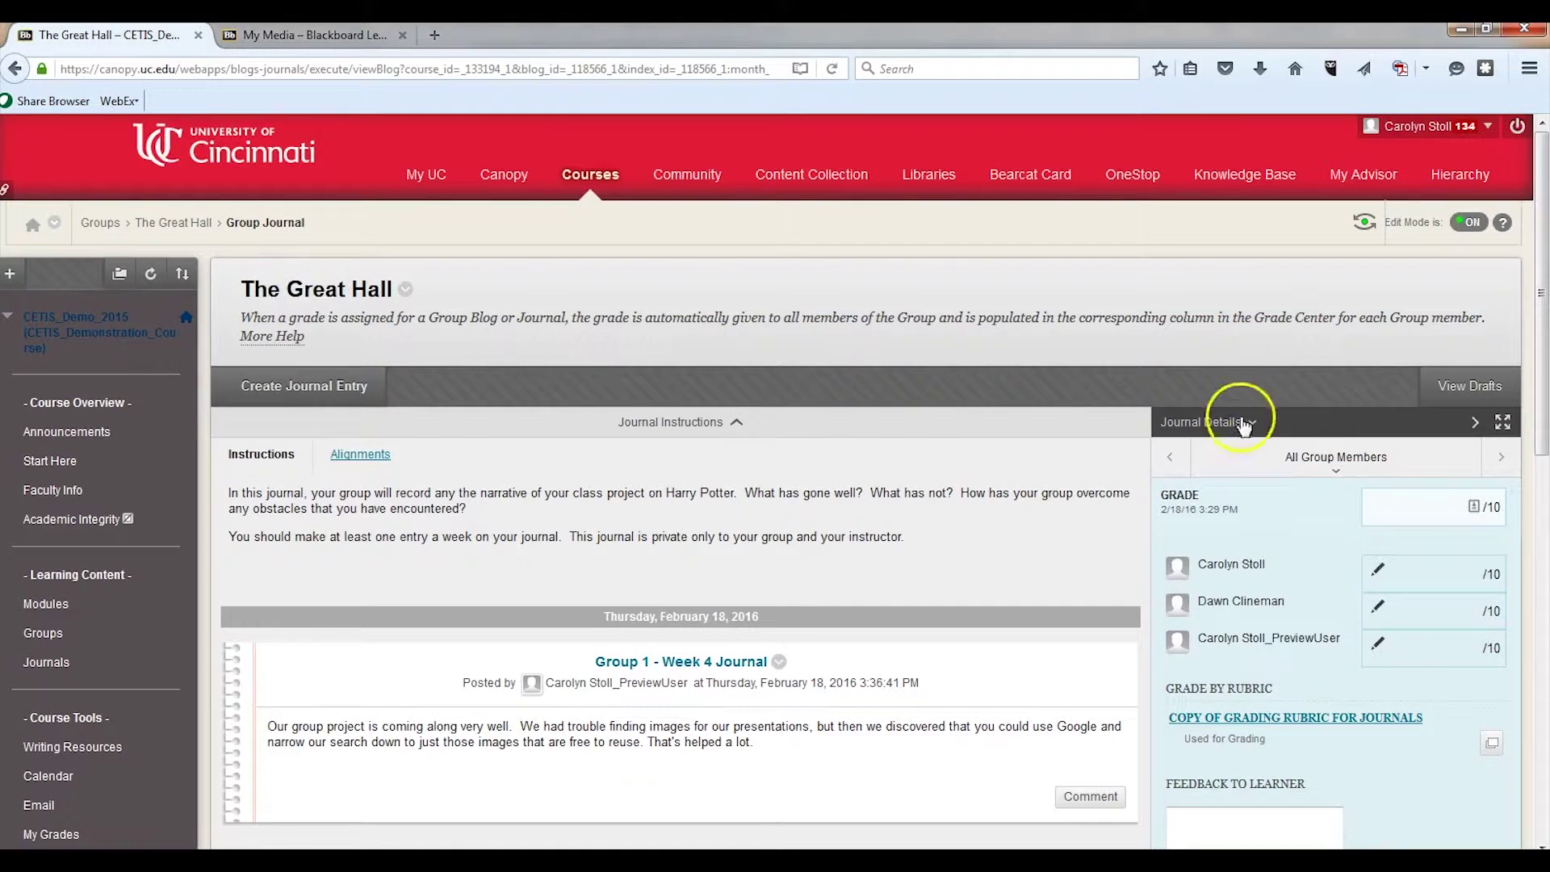
left_click_drag(1543, 411, 1544, 468)
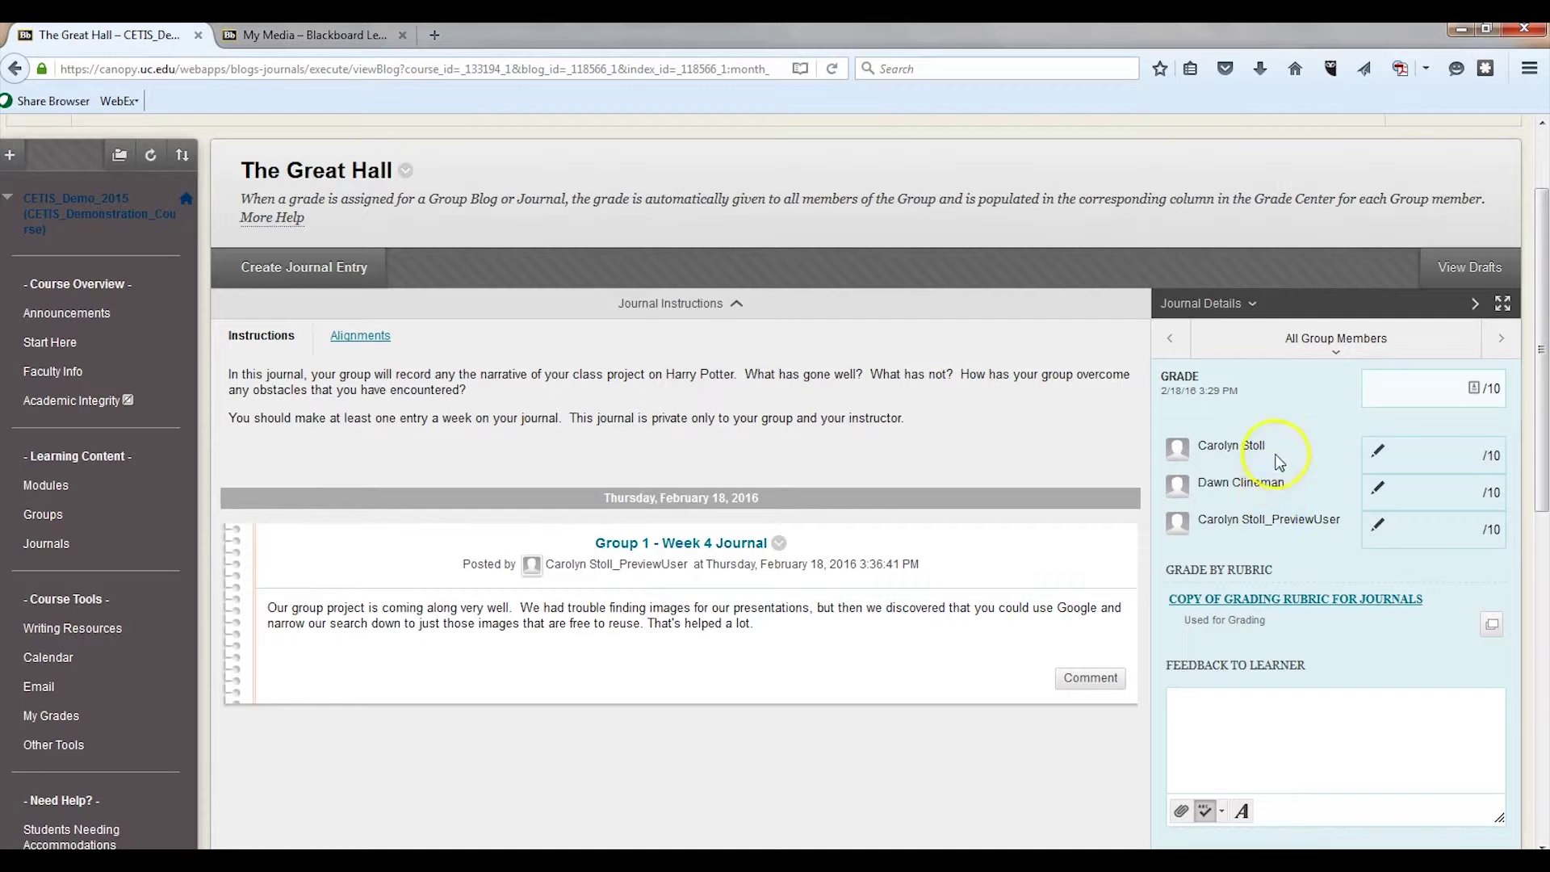
Step: Dismiss the LastPass login and enter a grade of 10 for all members of The Great Hall group
left_click(1477, 395)
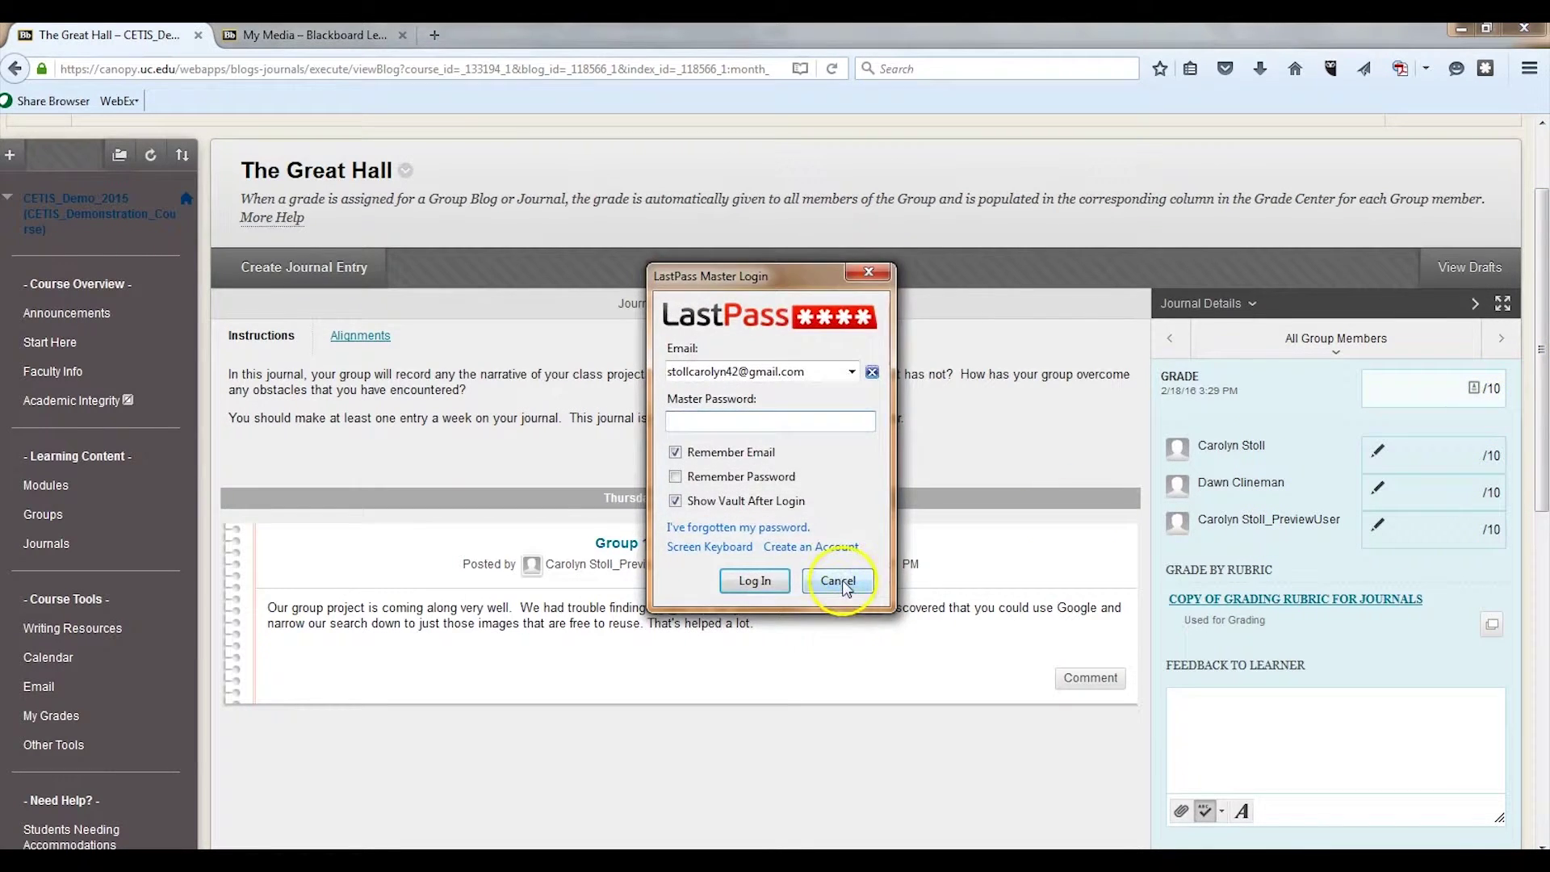
left_click(838, 578)
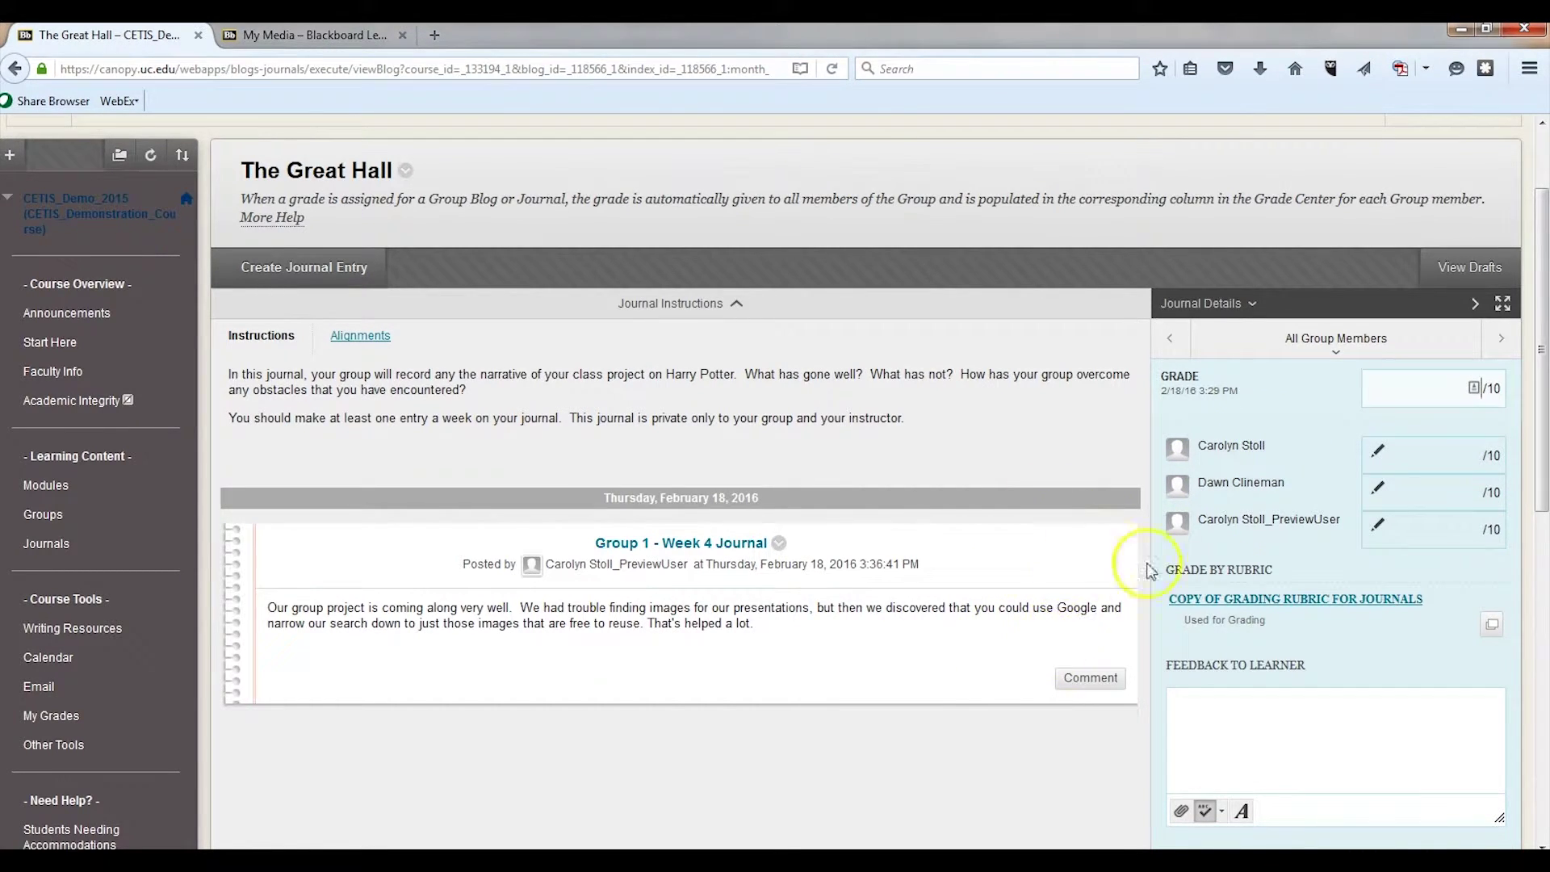
left_click(1239, 697)
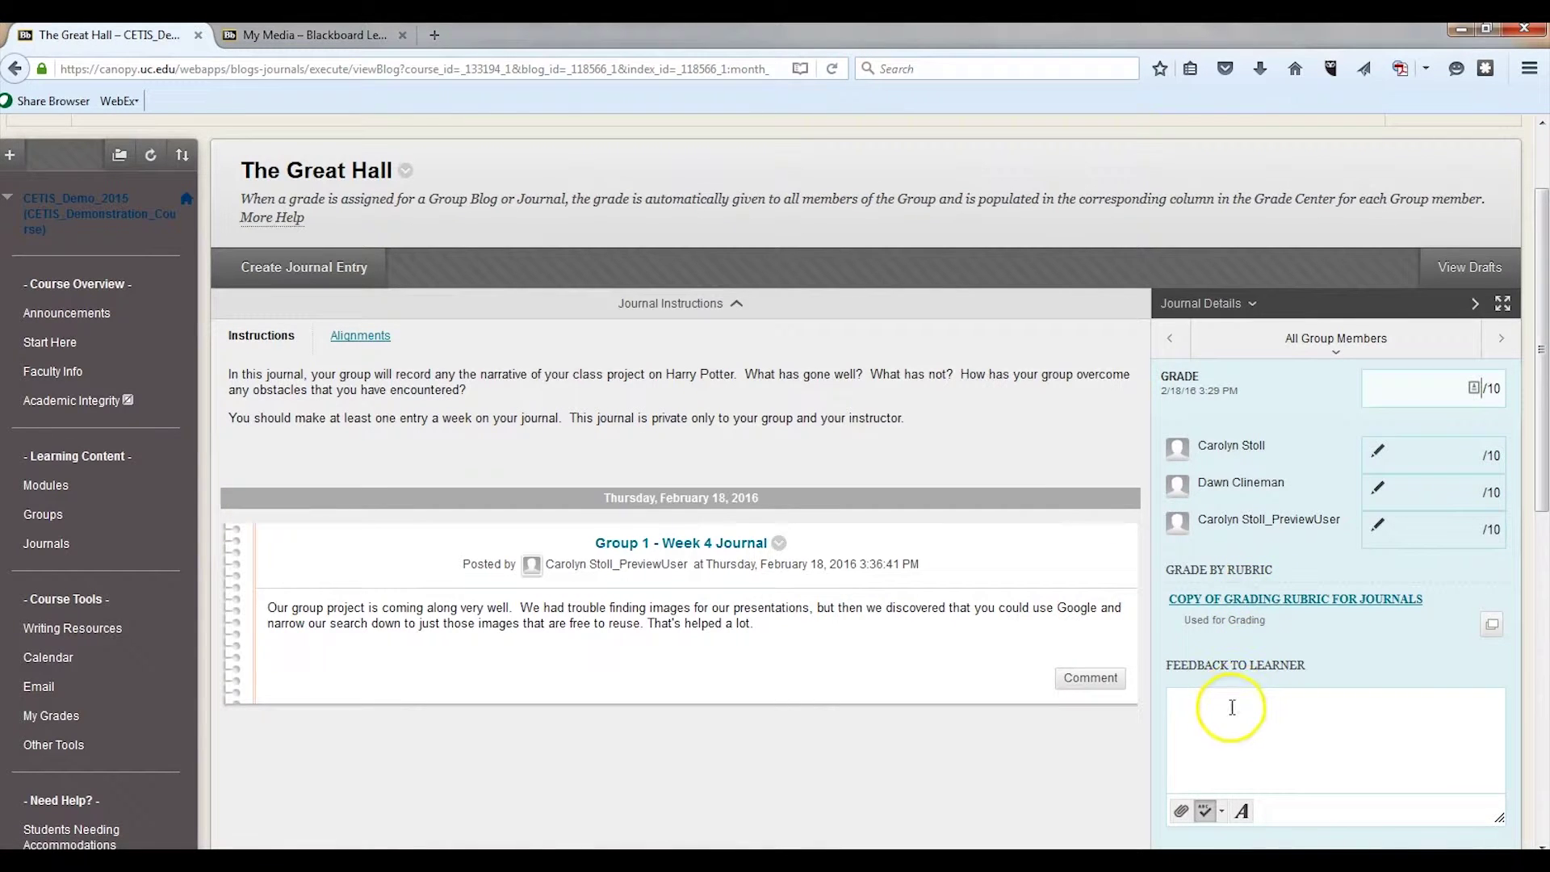
scroll(1526, 485, "down", 3)
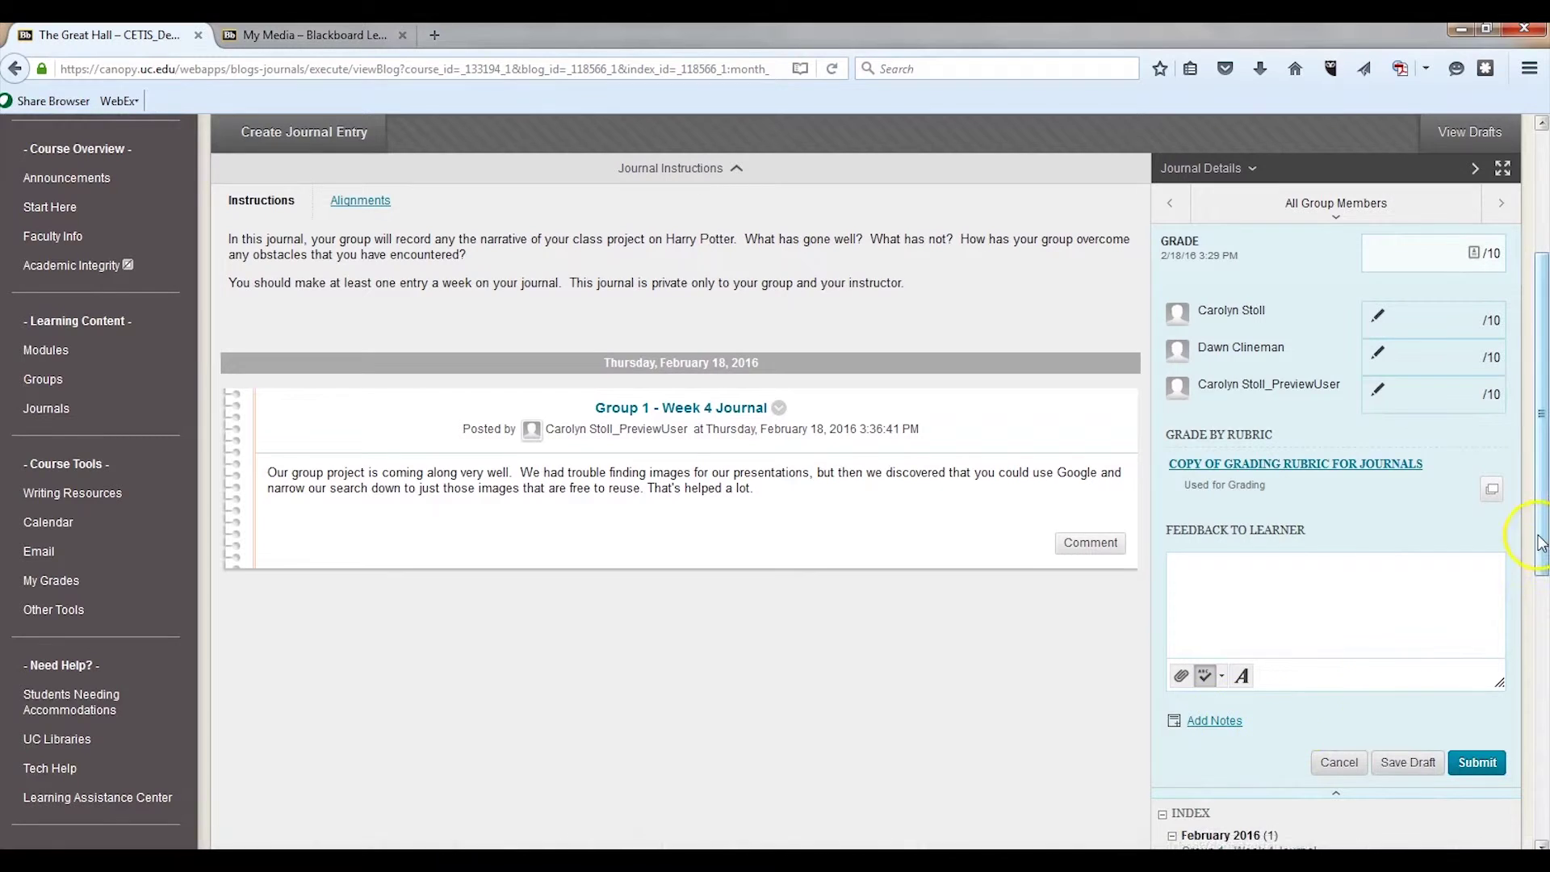
left_click_drag(1540, 536, 1544, 467)
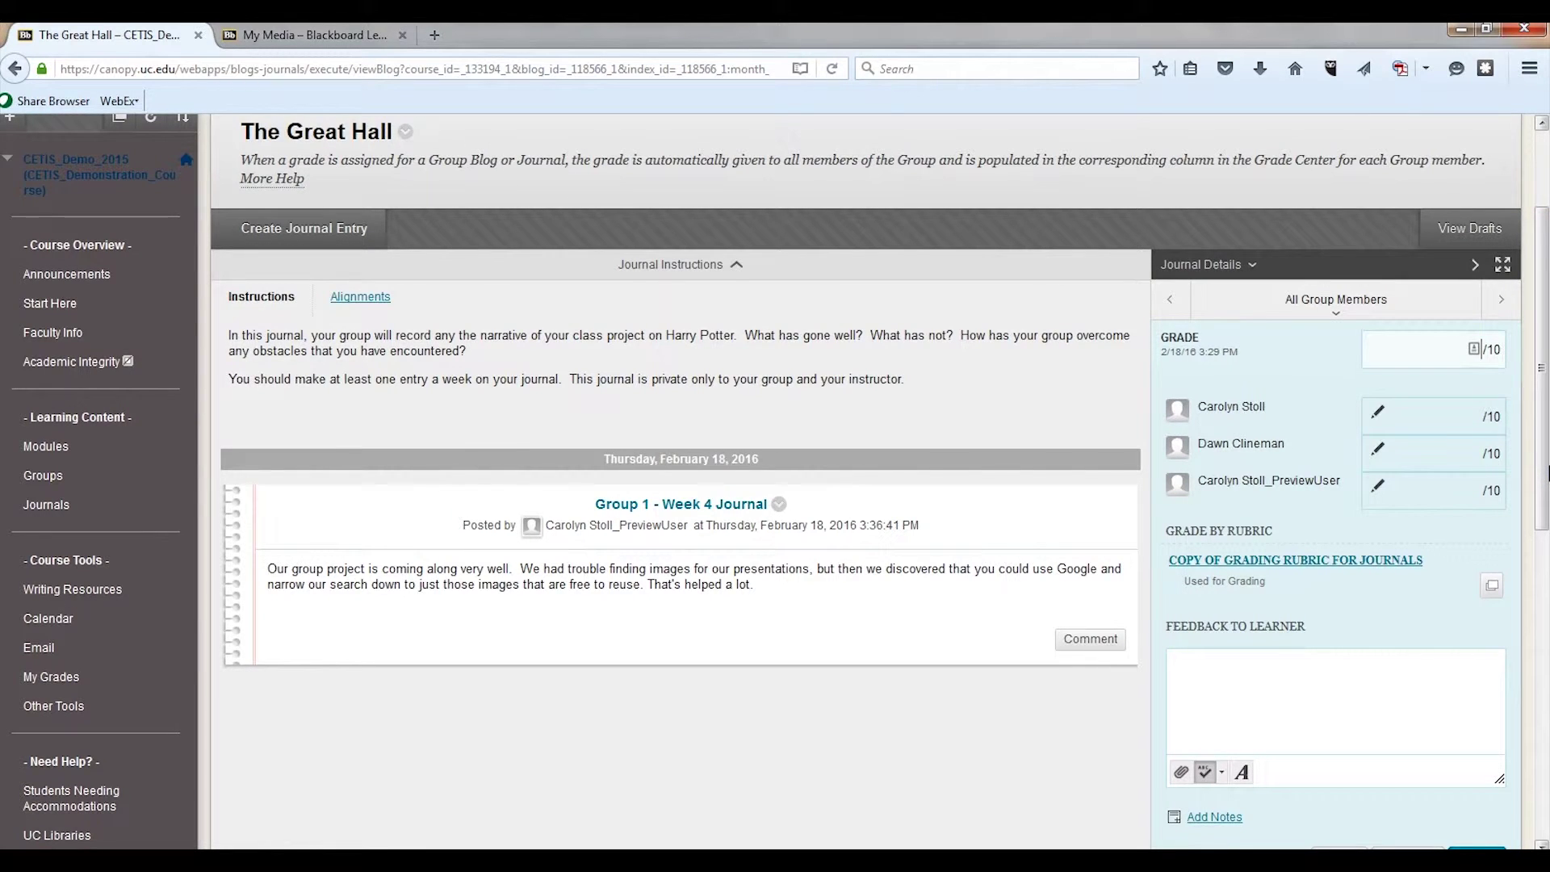
type("10")
Step: Override the grade of the second listed group member with 8, and revert that override
left_click(1377, 452)
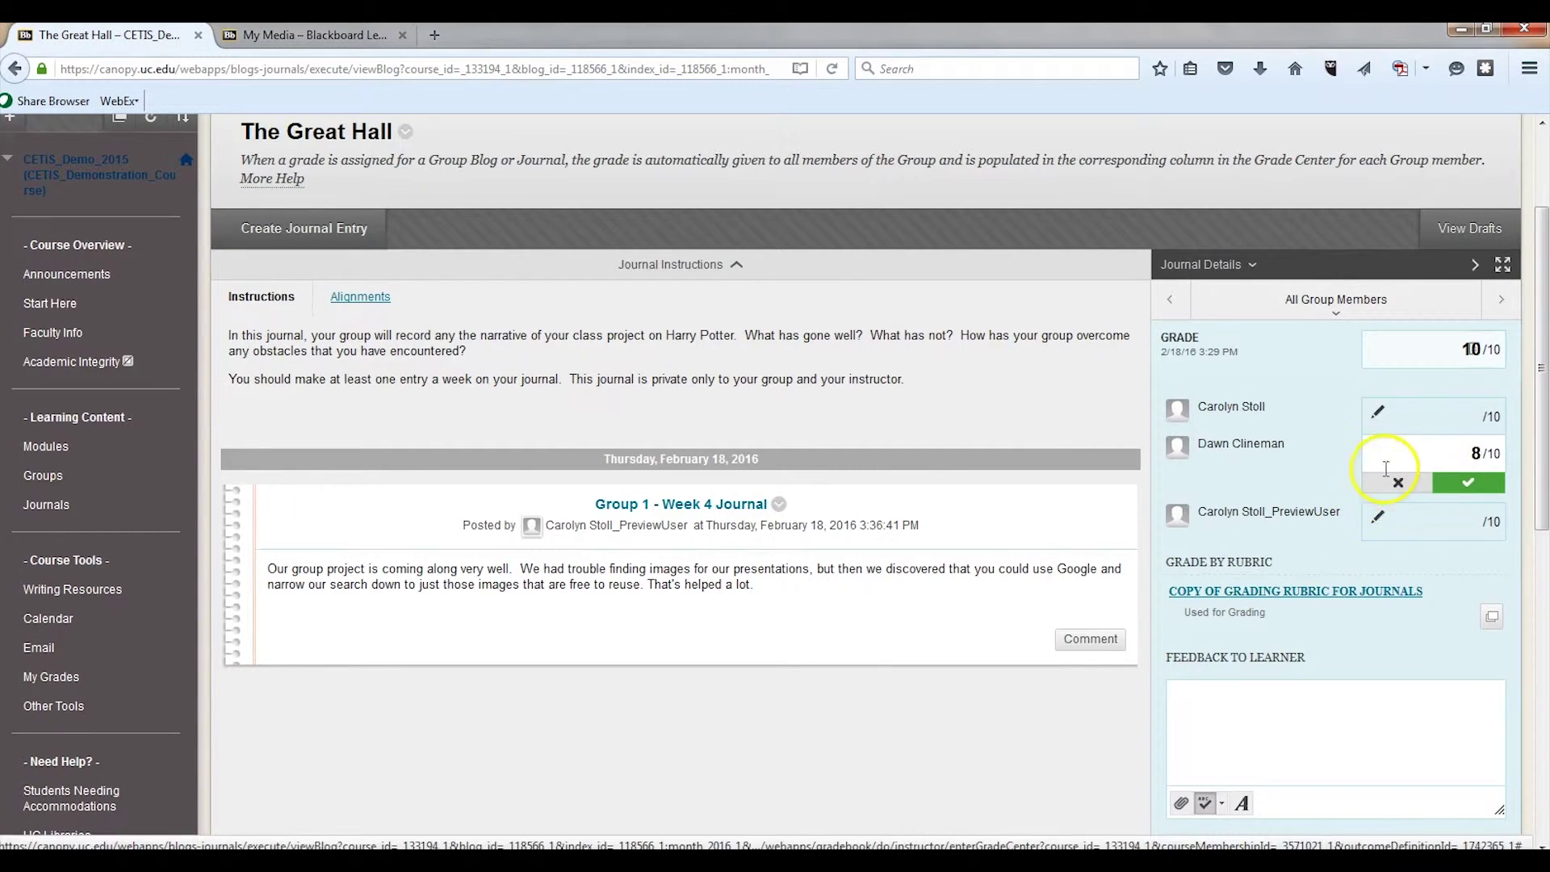
left_click(1465, 485)
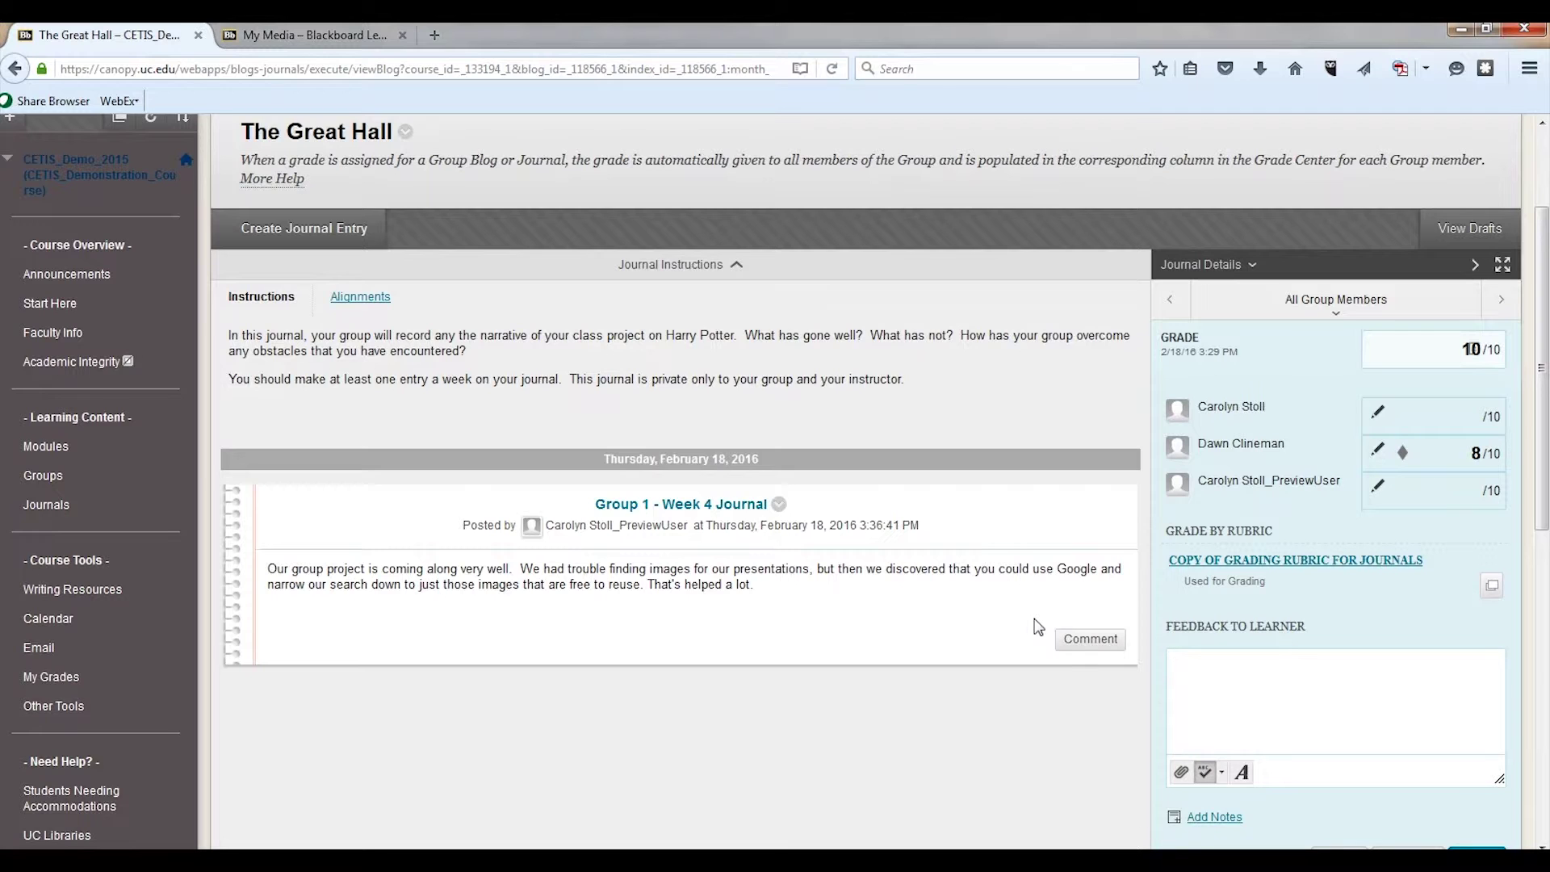
left_click(1379, 450)
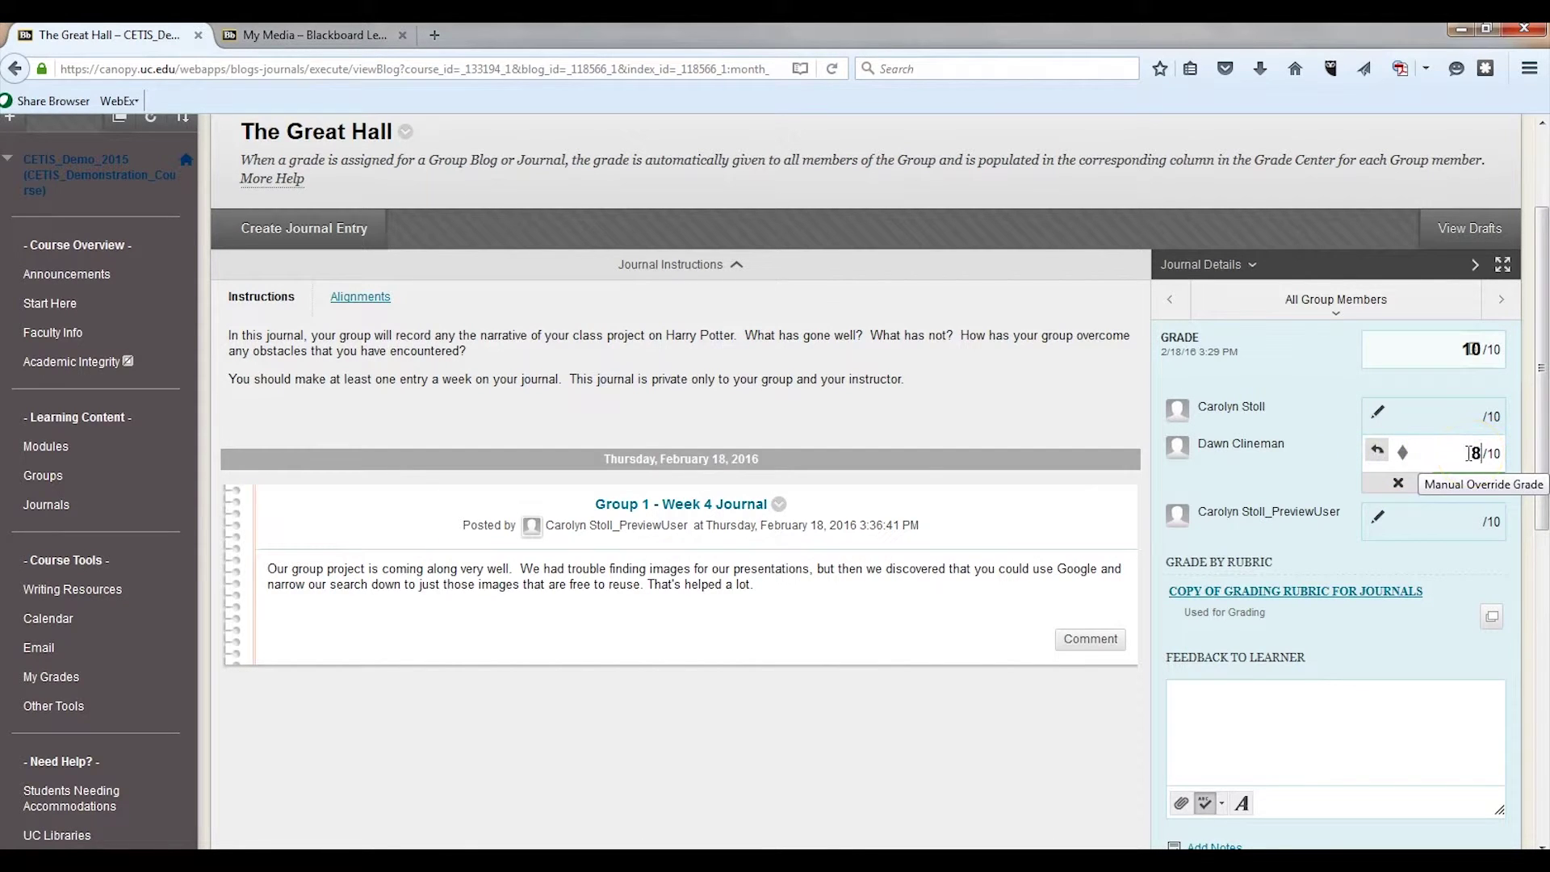
left_click(1378, 454)
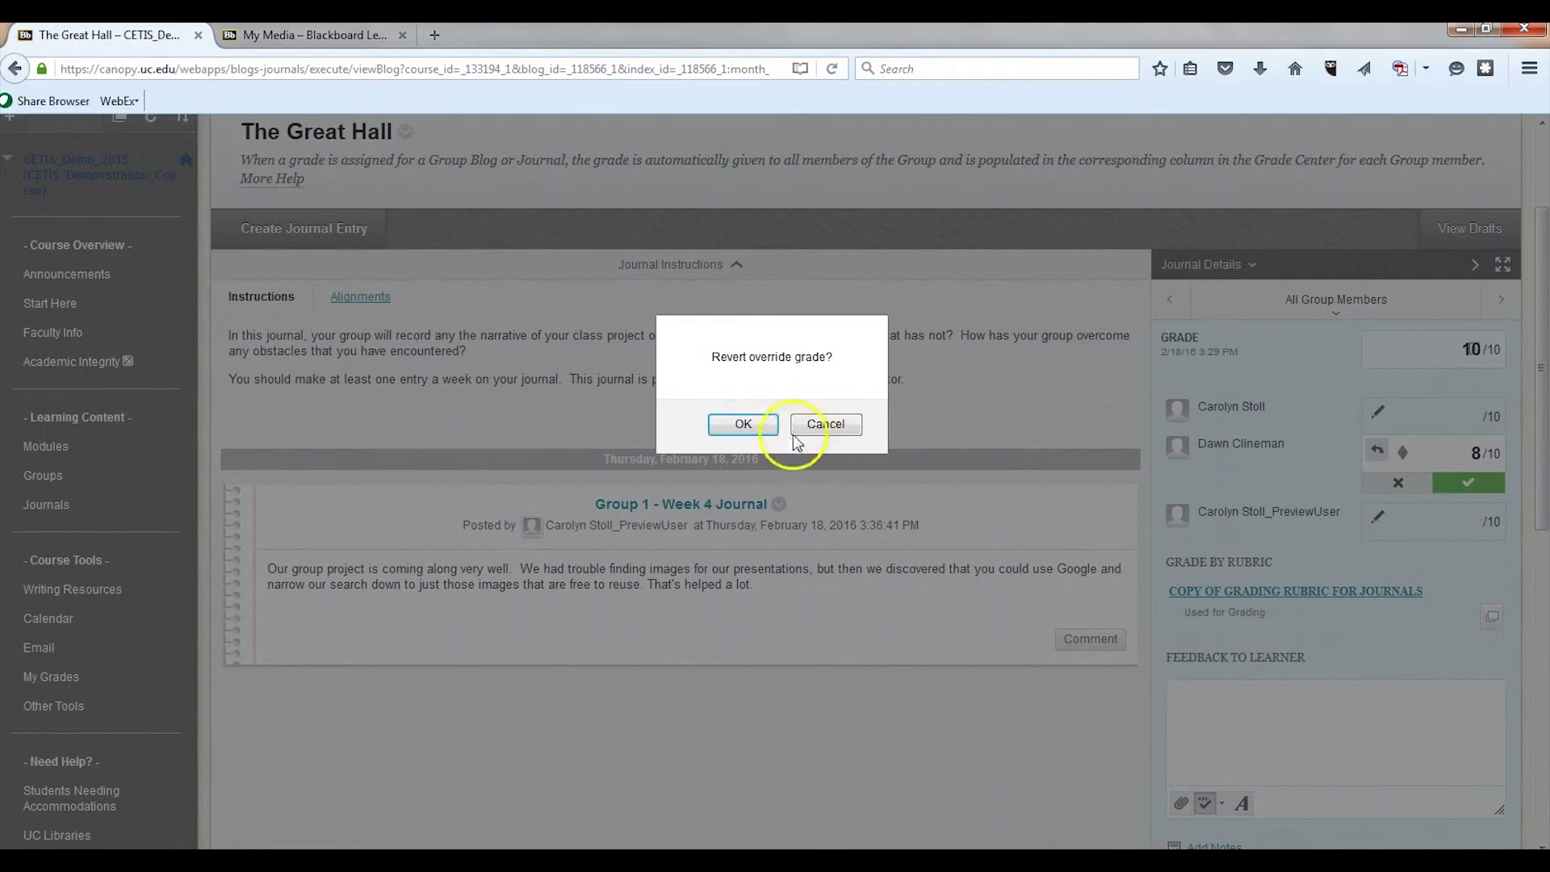
left_click(759, 426)
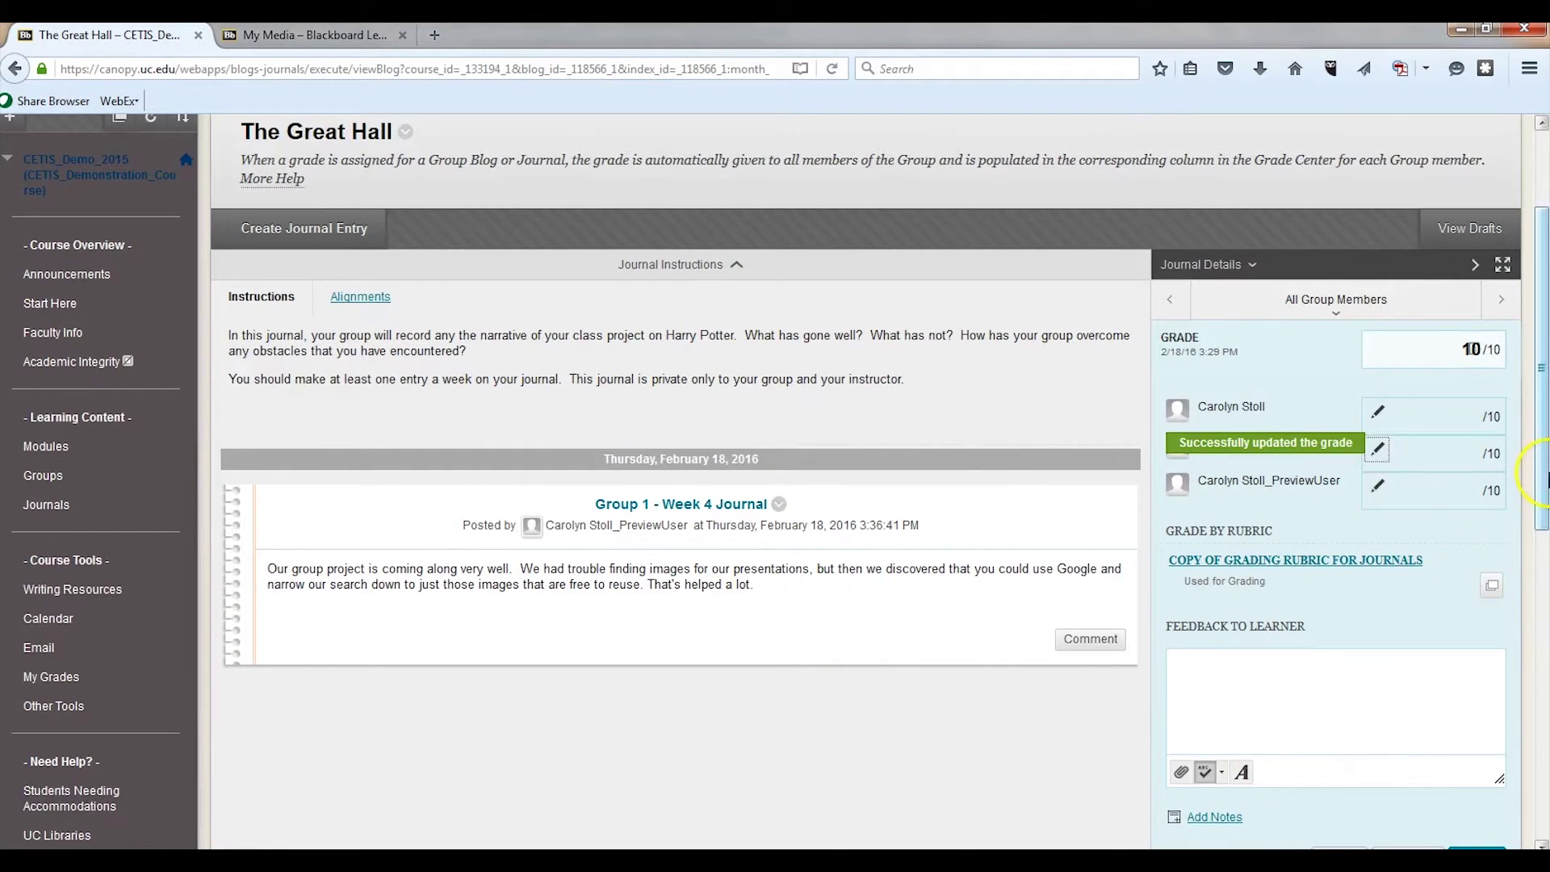
Step: Submit the group journal grade and return to the Grade Center
left_click_drag(1543, 488, 1543, 606)
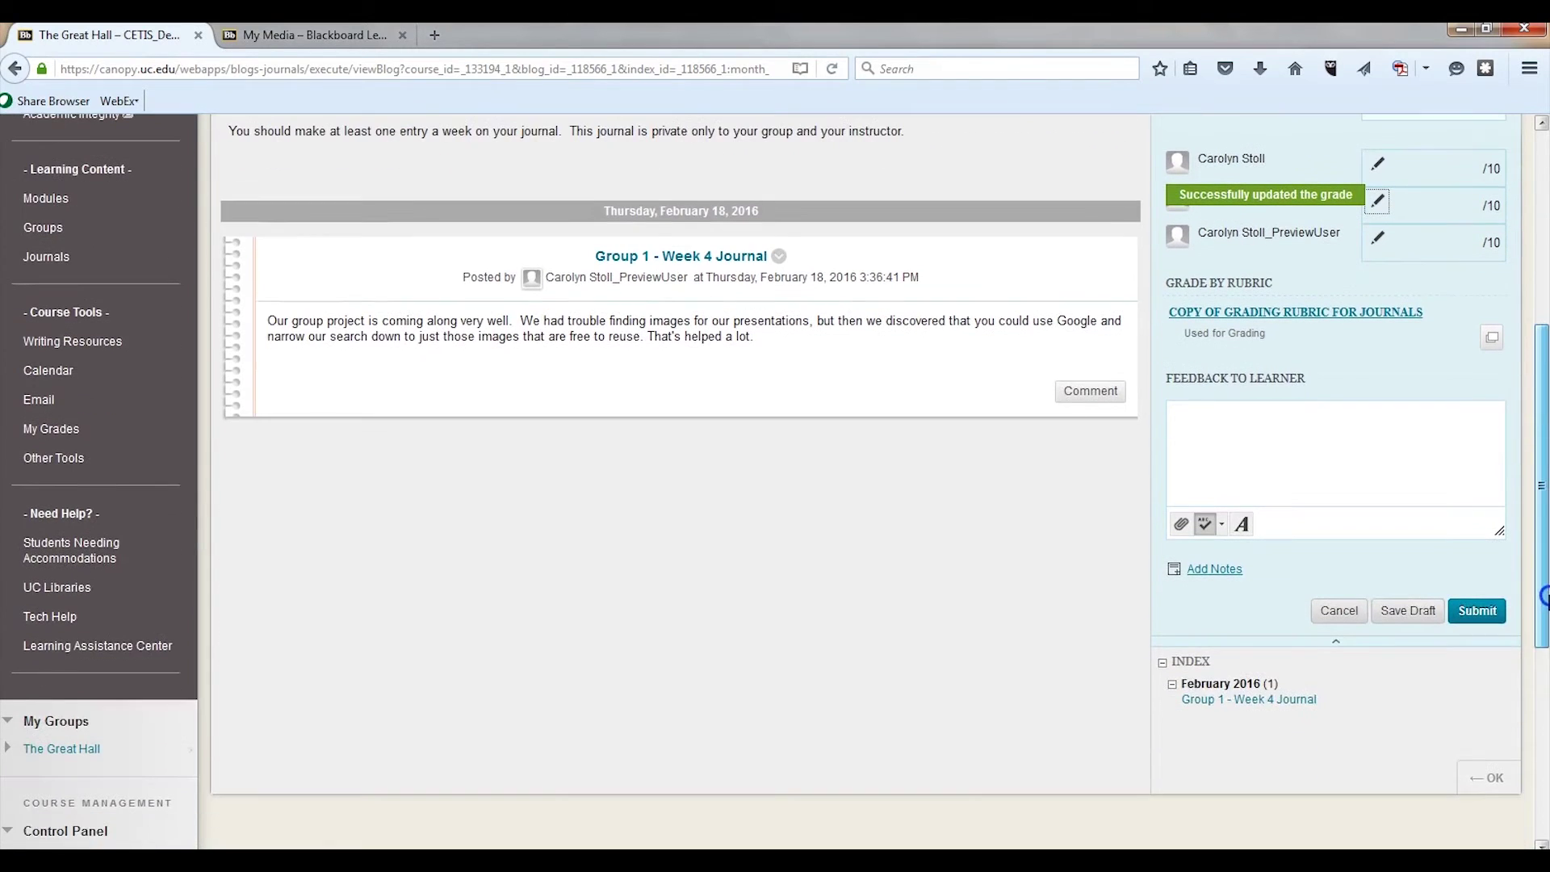
left_click(1479, 612)
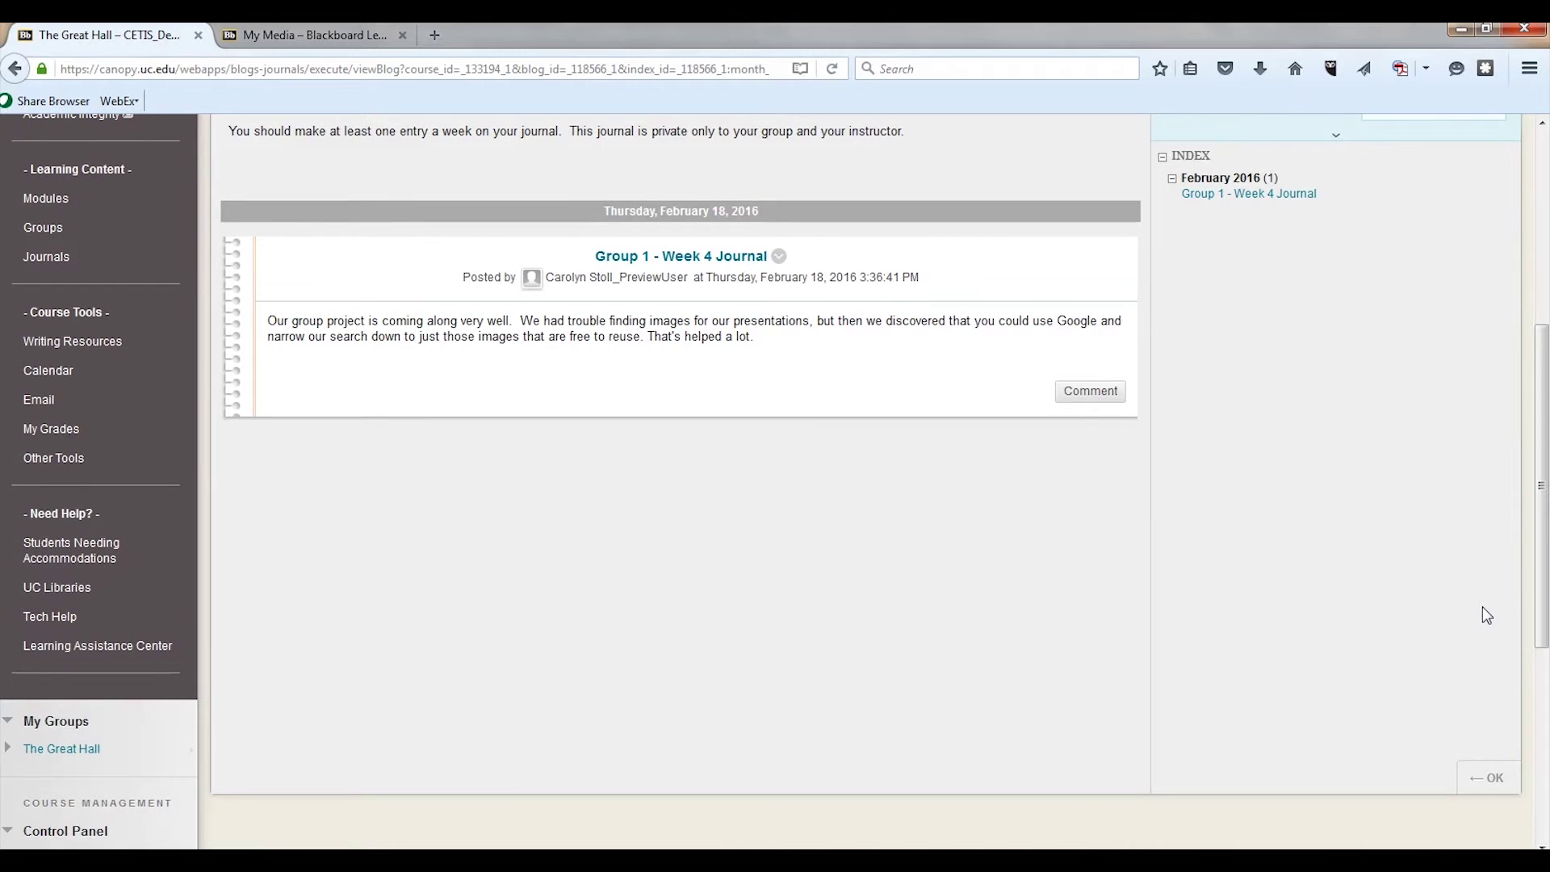
left_click(1493, 781)
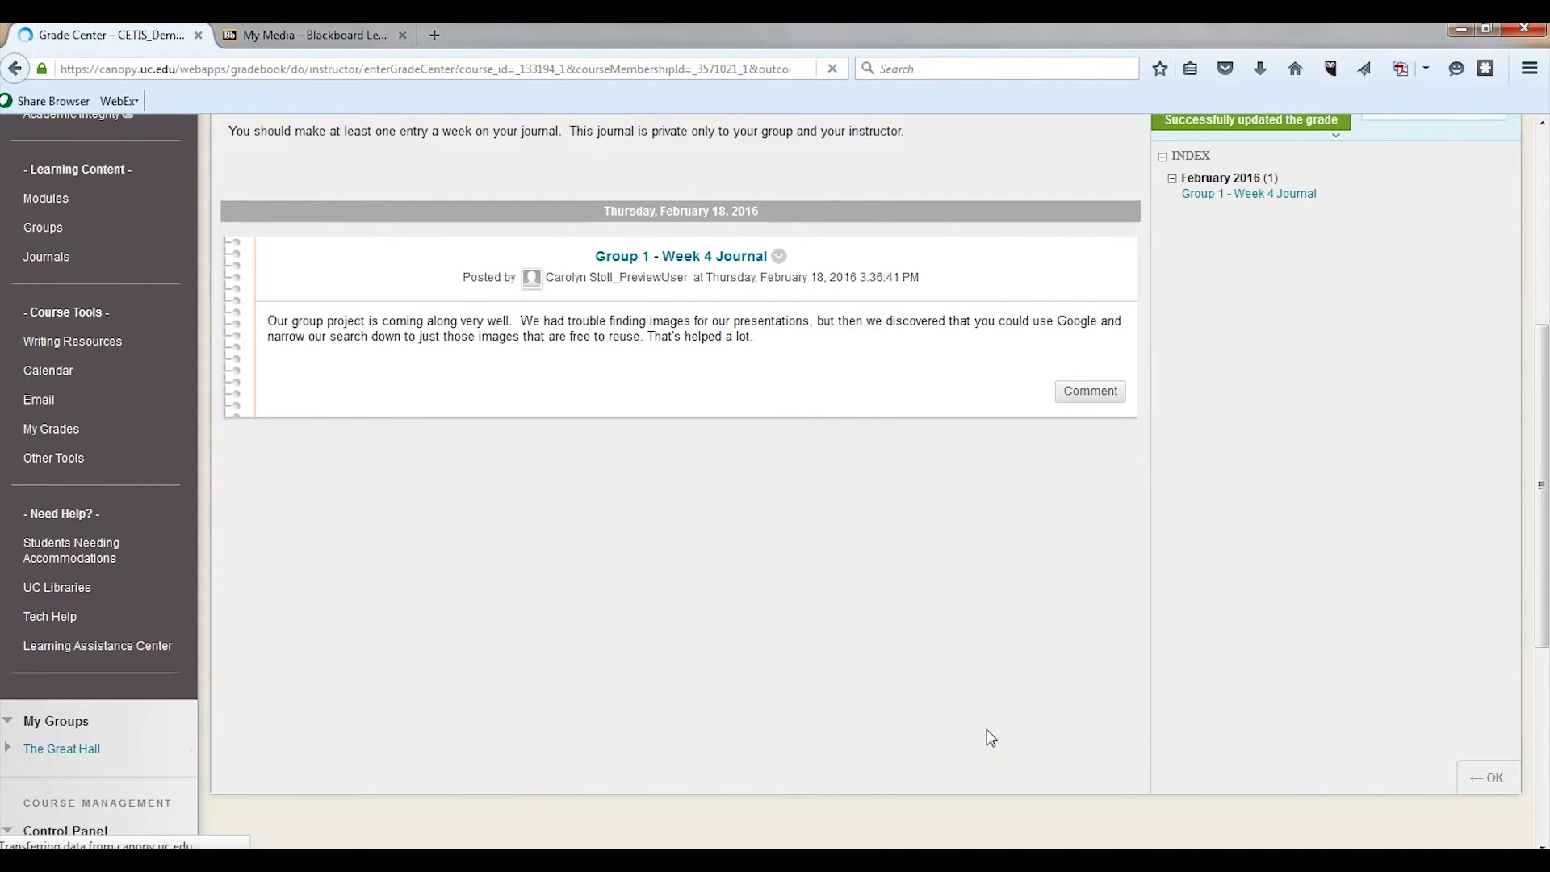